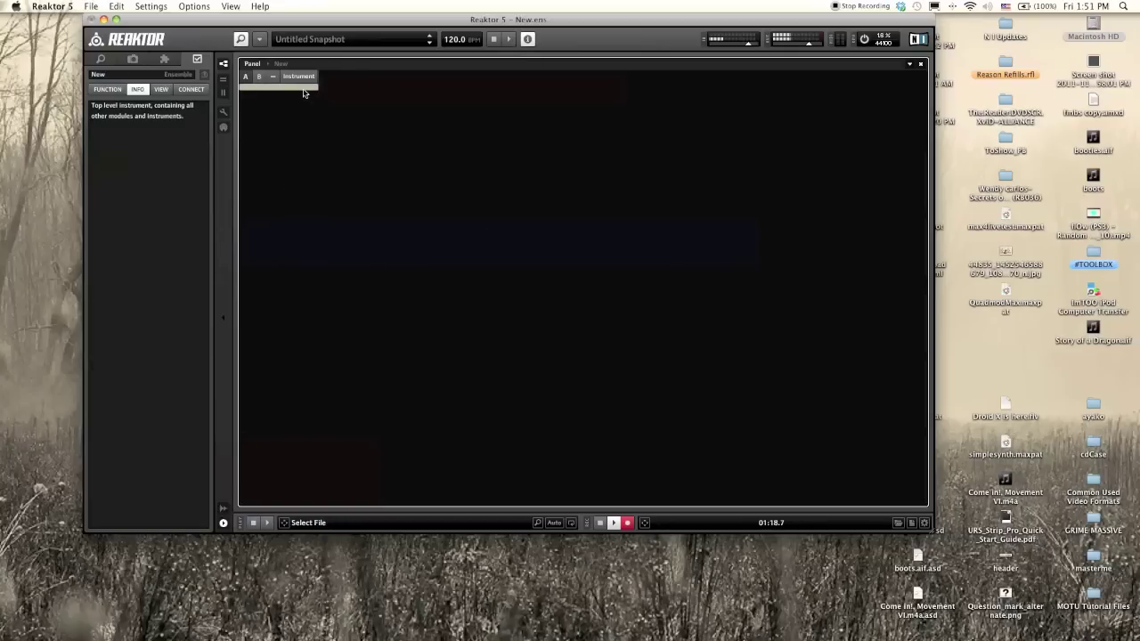
Enter the empty Instrument's structure, showing the L/R inputs and the voice combiners feeding the L/R outputs
{"action": "mouse_move", "coordinate": [303, 83]}
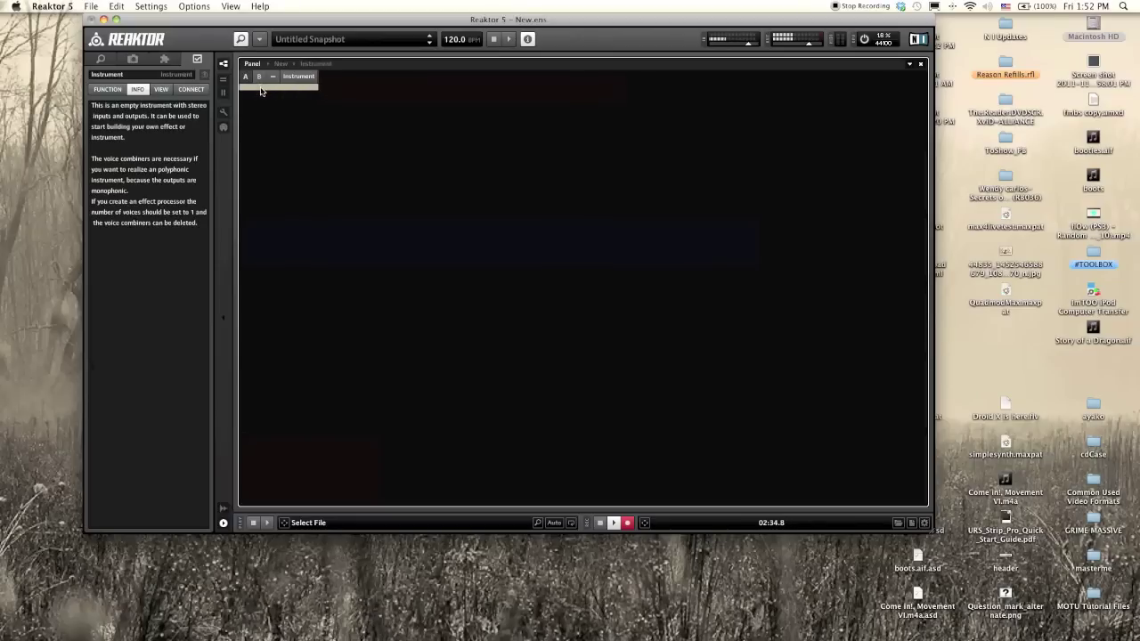
Add a Built-In Panel Knob to the Instrument and turn it down on the ensemble panel
{"action": "double_click", "coordinate": [260, 92]}
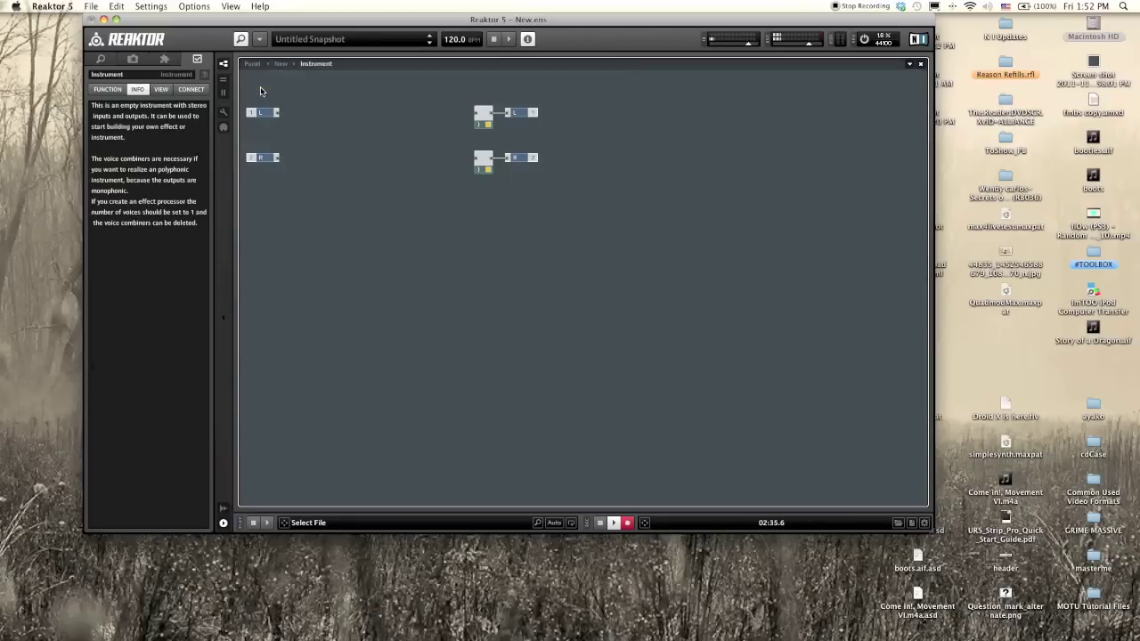
{"action": "right_click", "coordinate": [352, 187]}
{"action": "mouse_move", "coordinate": [383, 190]}
{"action": "mouse_move", "coordinate": [535, 191]}
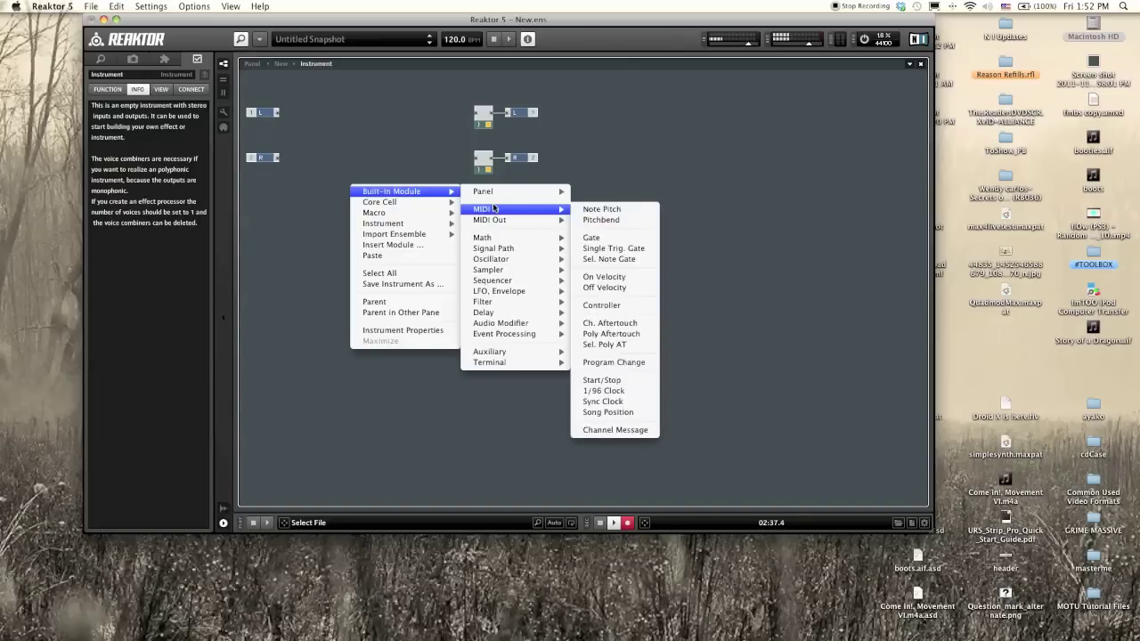
{"action": "left_click", "coordinate": [592, 202]}
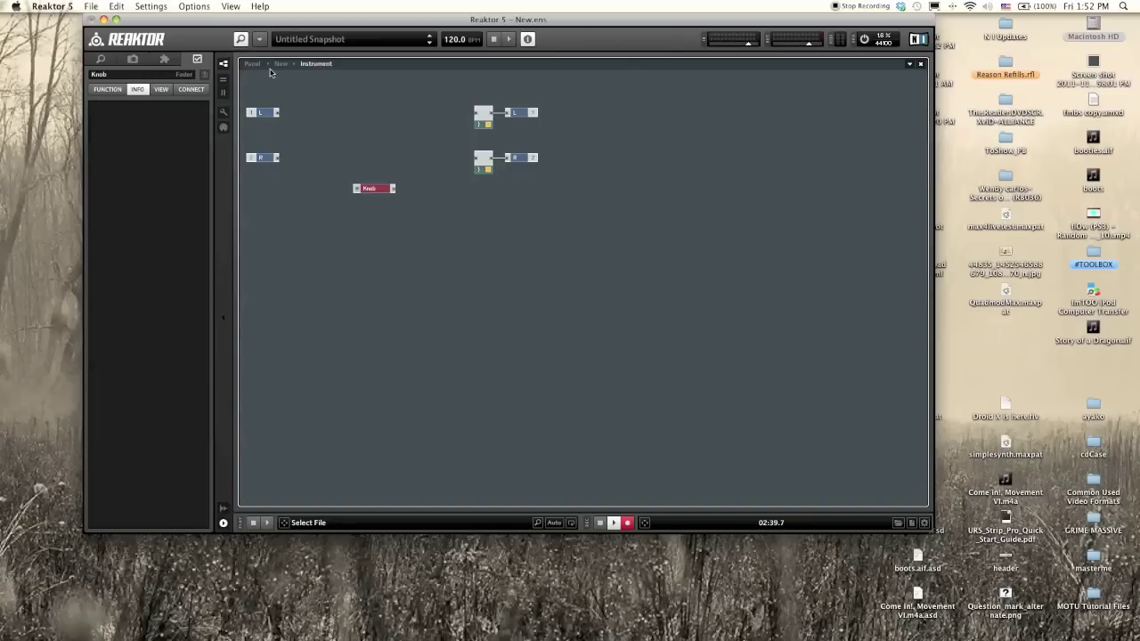
{"action": "left_click", "coordinate": [262, 66]}
{"action": "left_click_drag", "start_coordinate": [256, 104], "coordinate": [256, 112]}
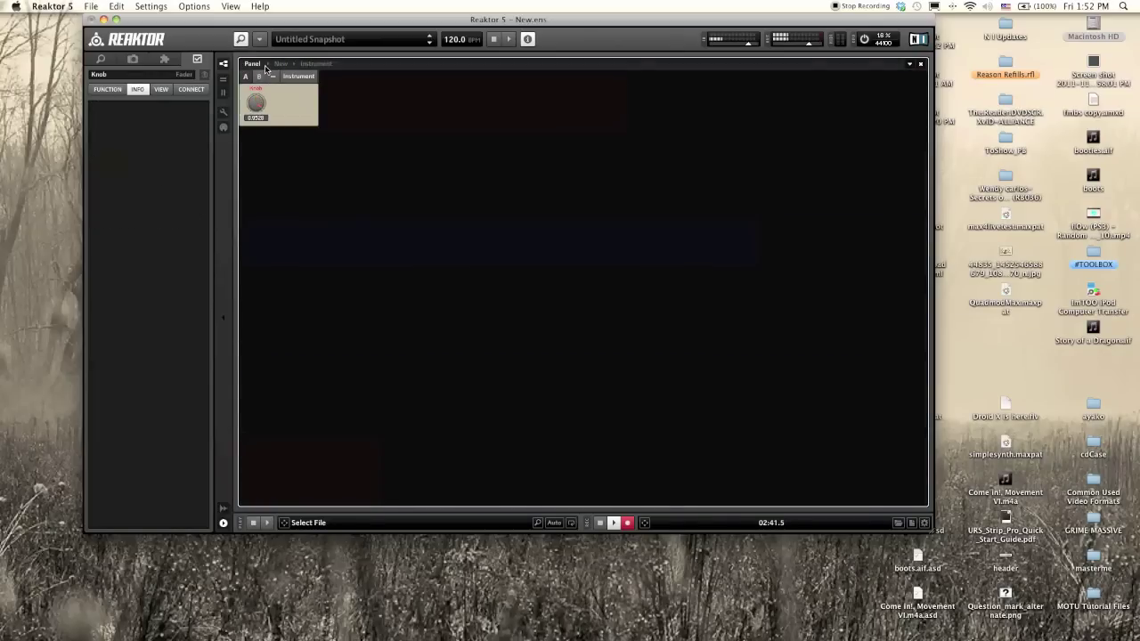
Delete the Knob from the Instrument's structure and return to the ensemble panel
{"action": "double_click", "coordinate": [294, 85]}
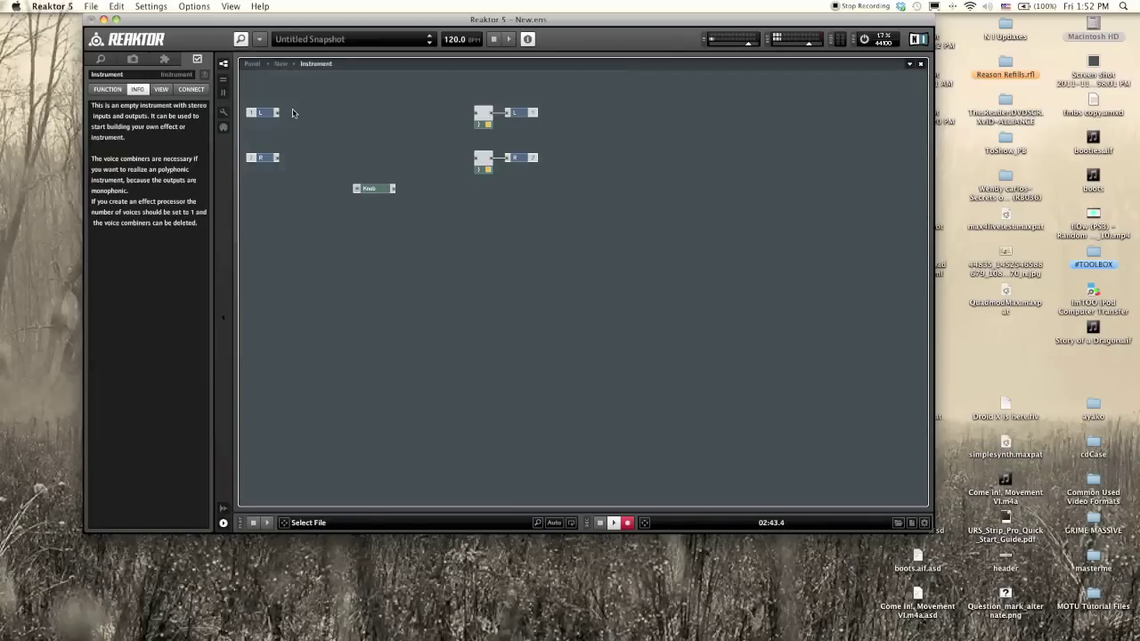
{"action": "left_click", "coordinate": [381, 188]}
{"action": "key", "text": "Delete"}
{"action": "double_click", "coordinate": [385, 183]}
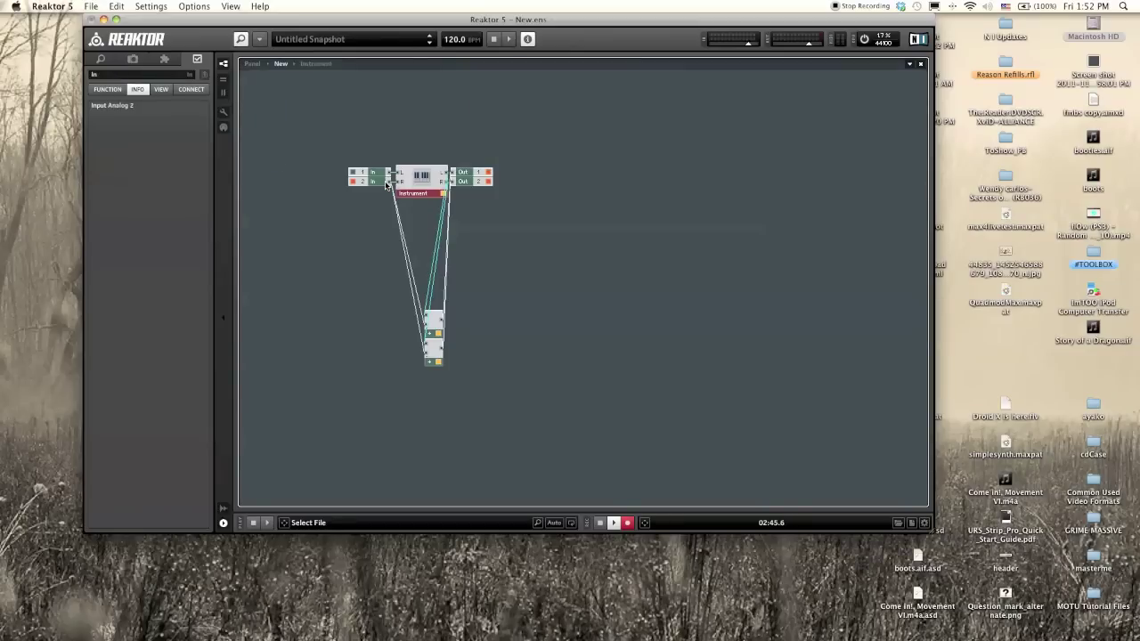
{"action": "left_click", "coordinate": [266, 66]}
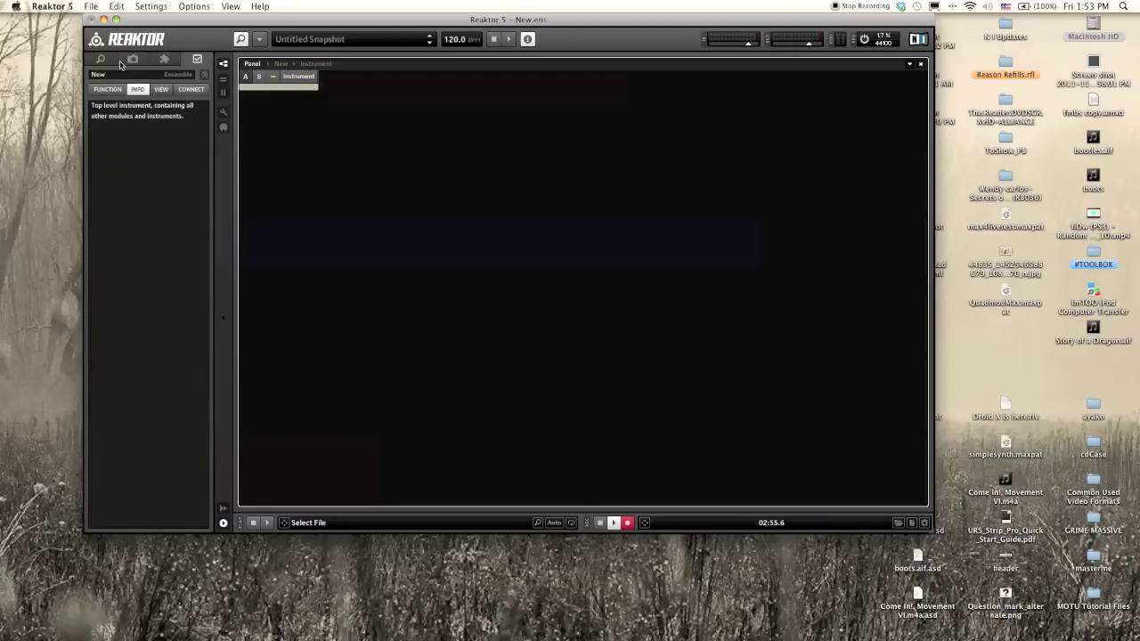
Browse the factory ensemble files, then view the empty Bank 1 snapshot slots
{"action": "left_click", "coordinate": [105, 60]}
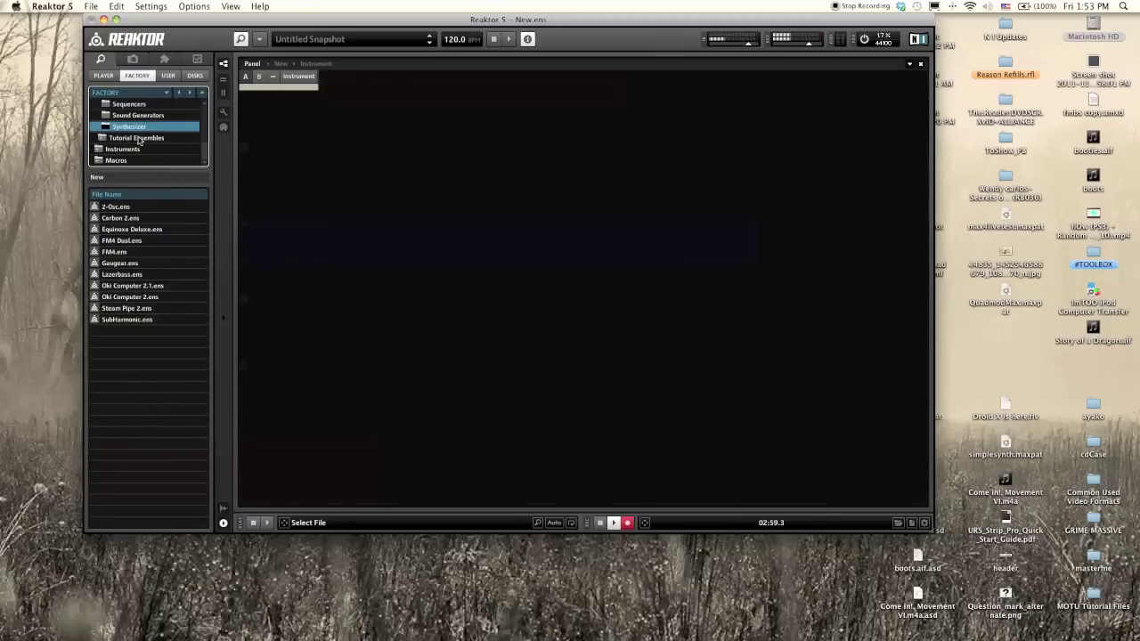
{"action": "scroll", "coordinate": [139, 148], "scroll_direction": "up", "scroll_amount": 2}
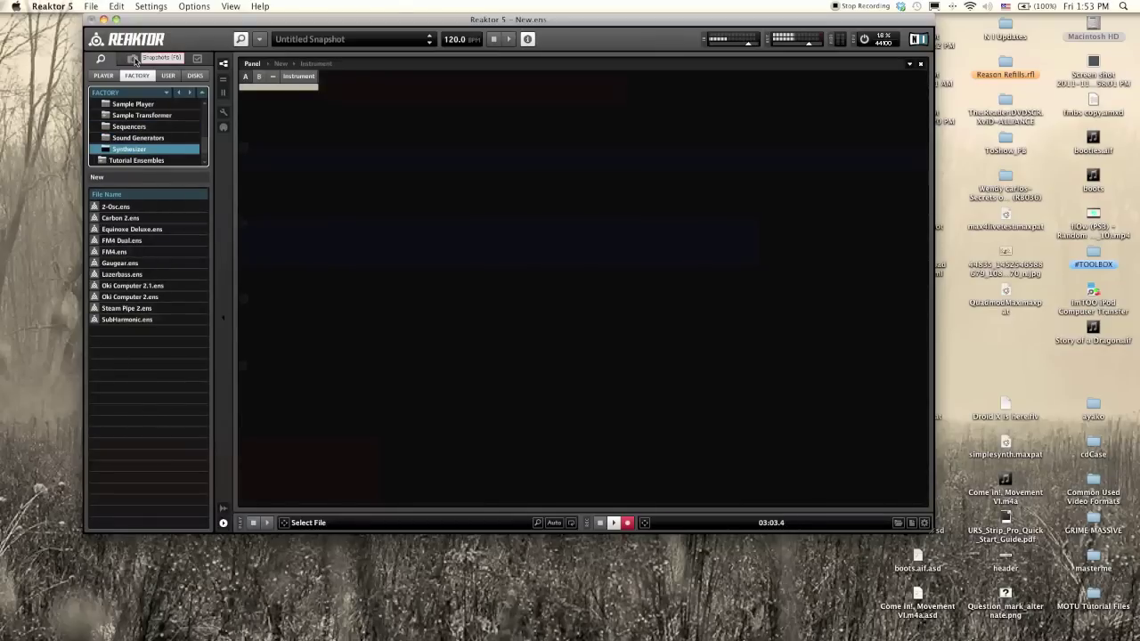
{"action": "left_click", "coordinate": [133, 59]}
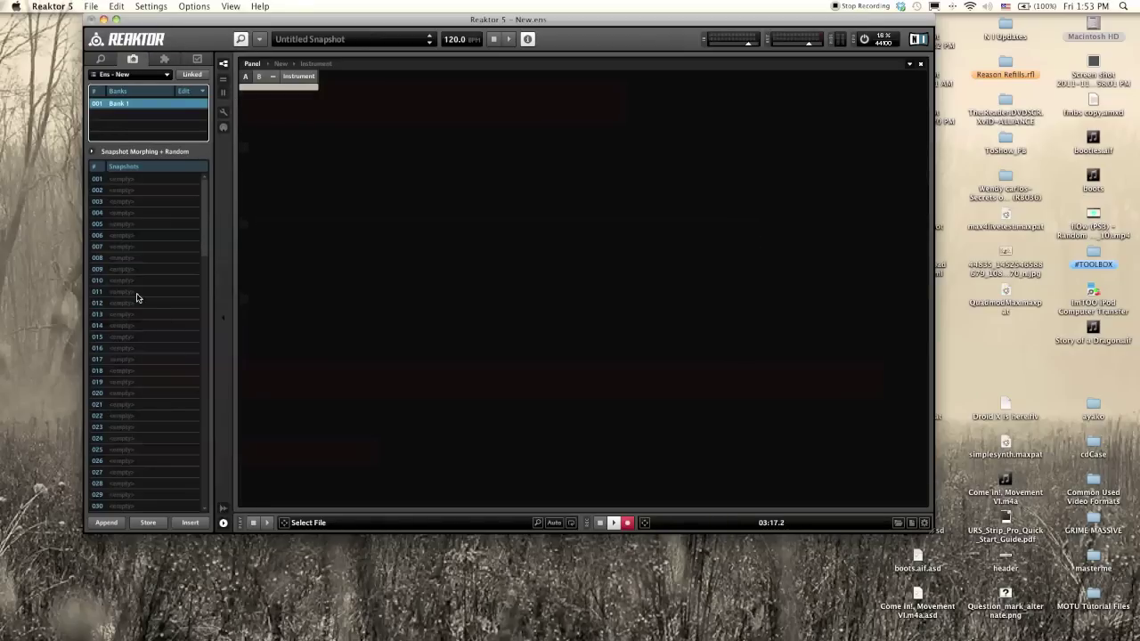
Show the panelsets list, then the ensemble's Properties Info page
{"action": "left_click", "coordinate": [195, 60]}
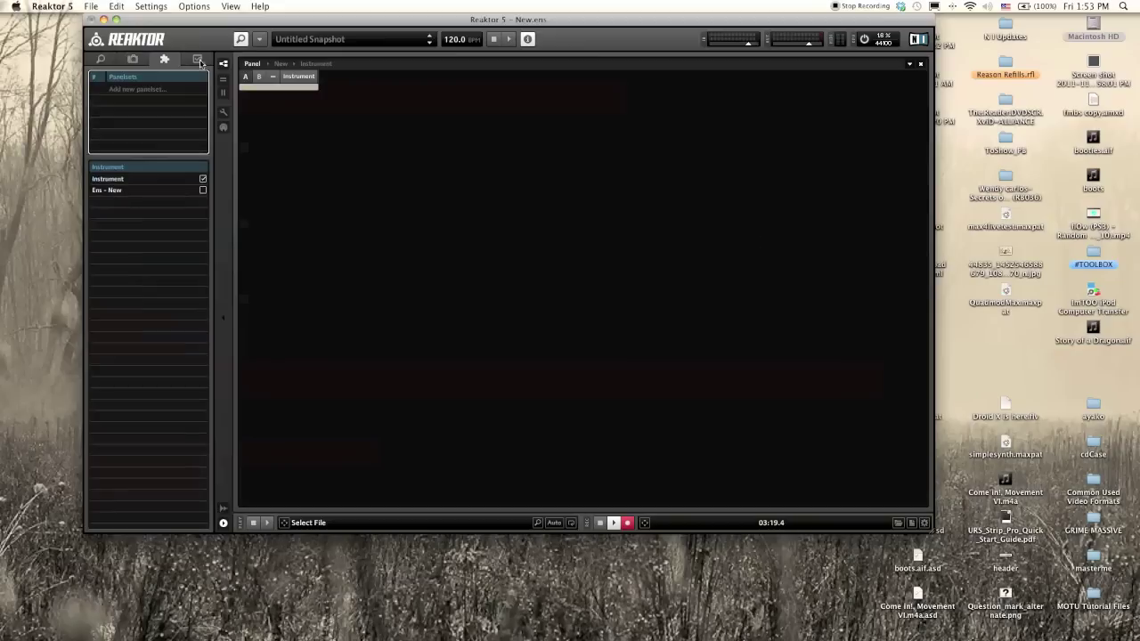
{"action": "left_click", "coordinate": [195, 60]}
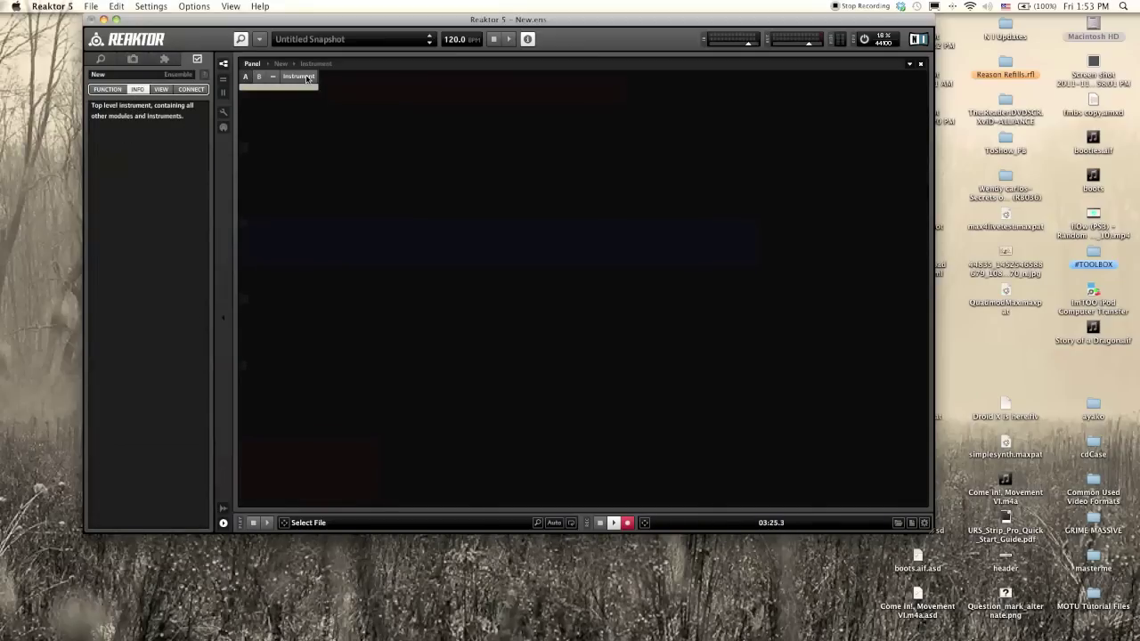
{"action": "mouse_move", "coordinate": [308, 78]}
Replace the ensemble's default info text with 'This is my ensemble!'
{"action": "double_click", "coordinate": [191, 125]}
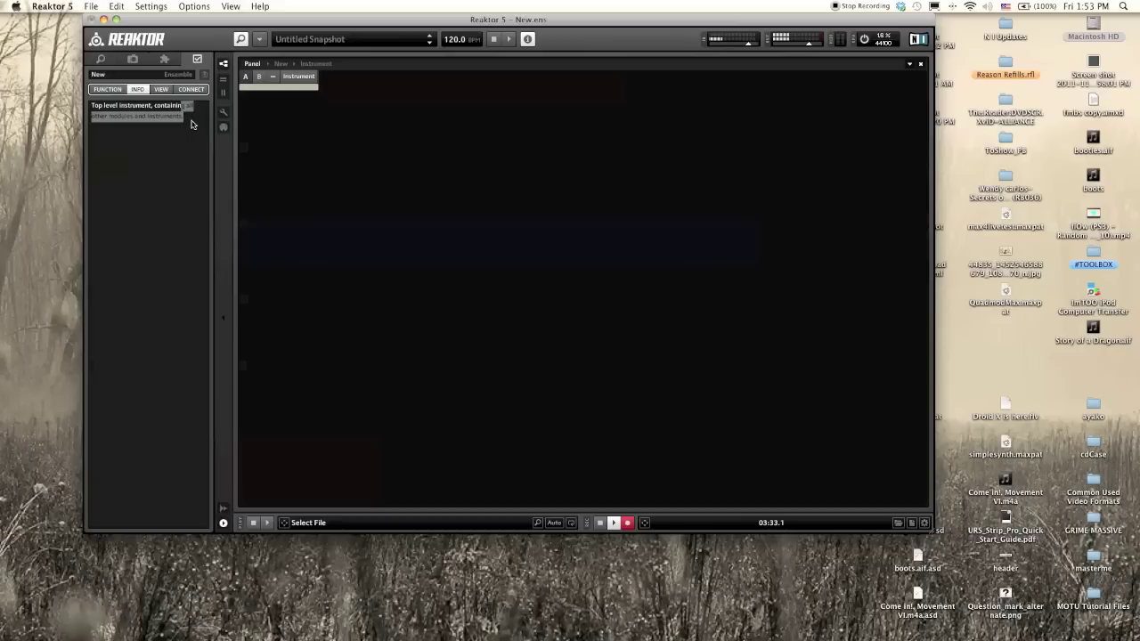
{"action": "key", "text": "BackSpace"}
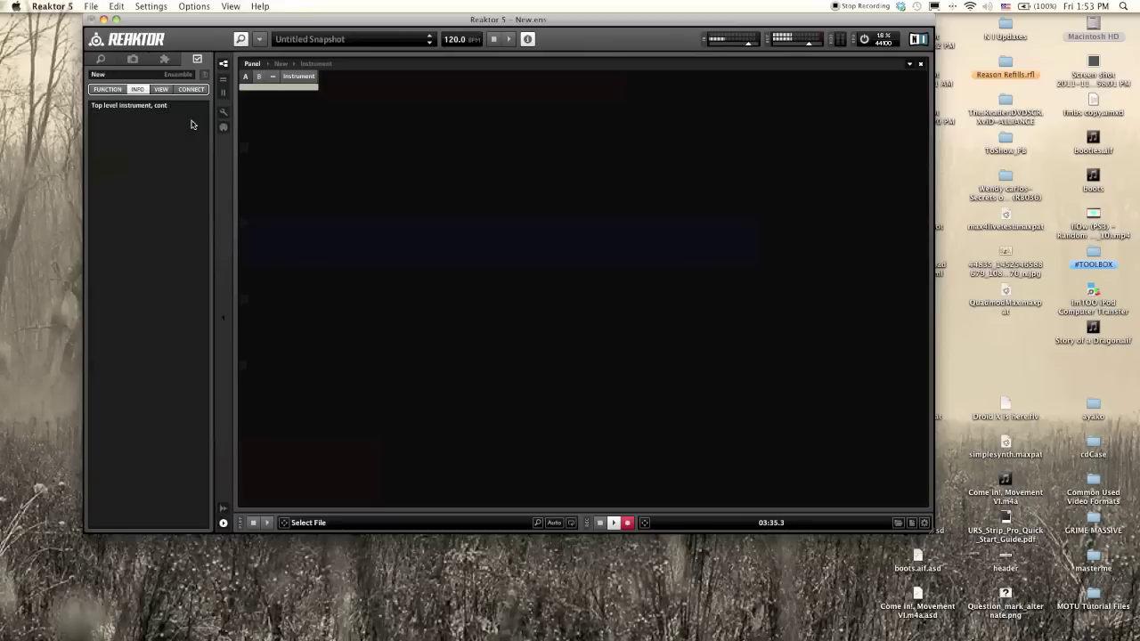
{"action": "key", "text": "BackSpace"}
{"action": "key", "text": "BackSpace"}
{"action": "key", "text": "BackSpace"}
{"action": "key", "text": "BackSpace"}
{"action": "key", "text": "BackSpace"}
{"action": "key", "text": "BackSpace"}
{"action": "key", "text": "BackSpace"}
{"action": "key", "text": "BackSpace"}
{"action": "key", "text": "BackSpace"}
{"action": "key", "text": "BackSpace"}
{"action": "key", "text": "BackSpace"}
{"action": "key", "text": "BackSpace"}
{"action": "key", "text": "BackSpace"}
{"action": "key", "text": "BackSpace"}
{"action": "key", "text": "BackSpace"}
{"action": "key", "text": "BackSpace"}
{"action": "key", "text": "BackSpace"}
{"action": "key", "text": "BackSpace"}
{"action": "key", "text": "BackSpace"}
{"action": "type", "text": "This is my ensemble"}
{"action": "left_click", "coordinate": [384, 186]}
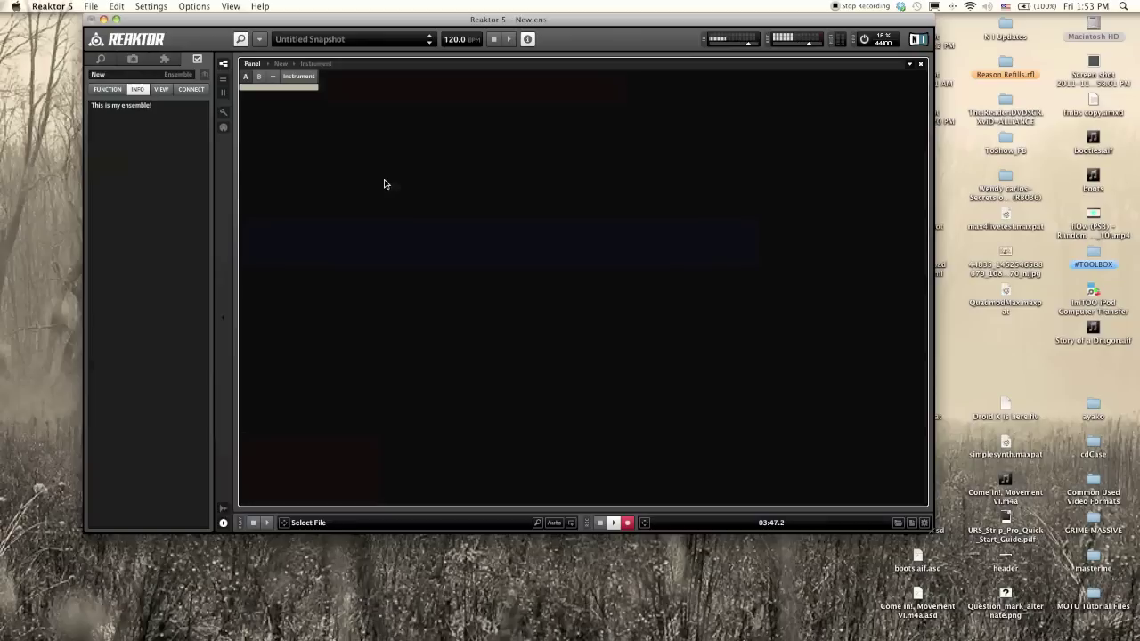
Enter the Instrument's structure, step back up to the ensemble, and re-enter it
{"action": "double_click", "coordinate": [281, 89]}
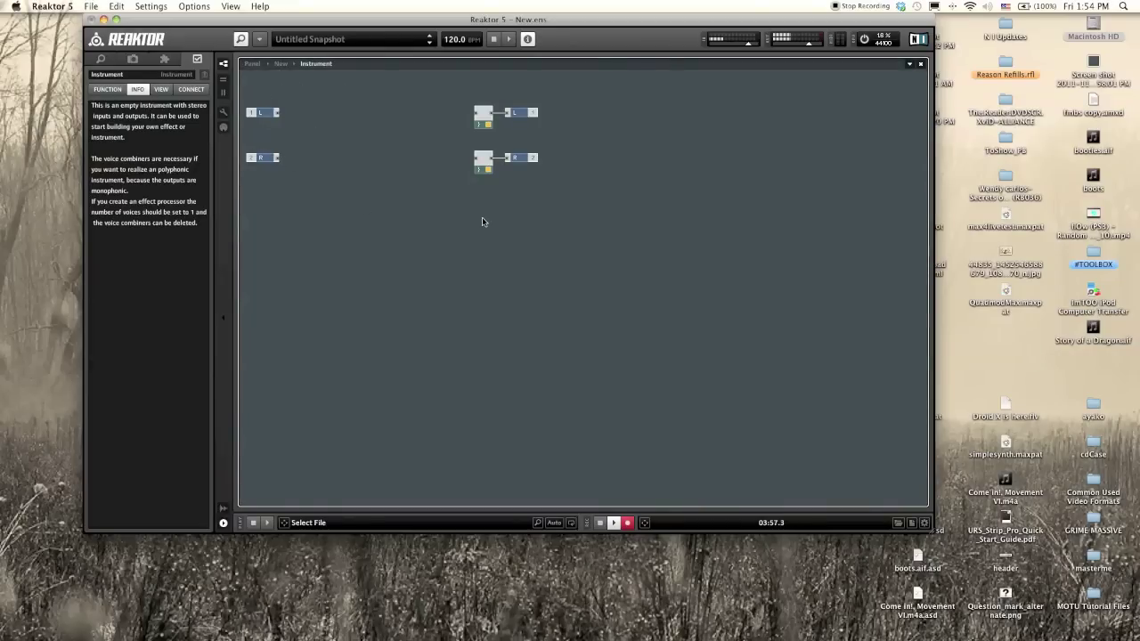
{"action": "left_click", "coordinate": [278, 65]}
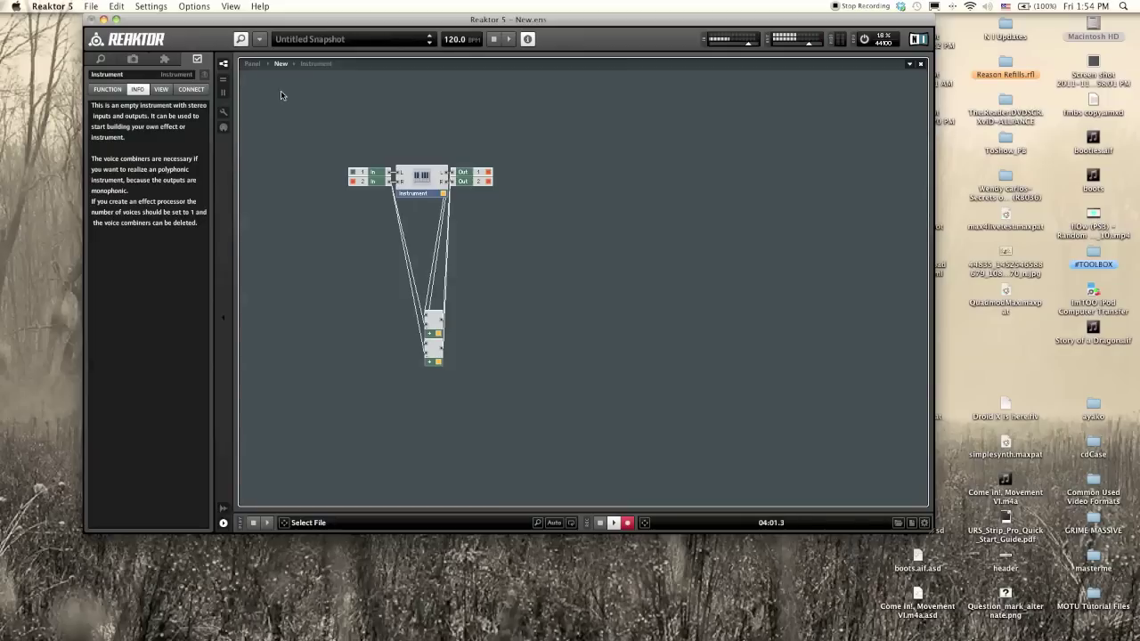
{"action": "double_click", "coordinate": [424, 176]}
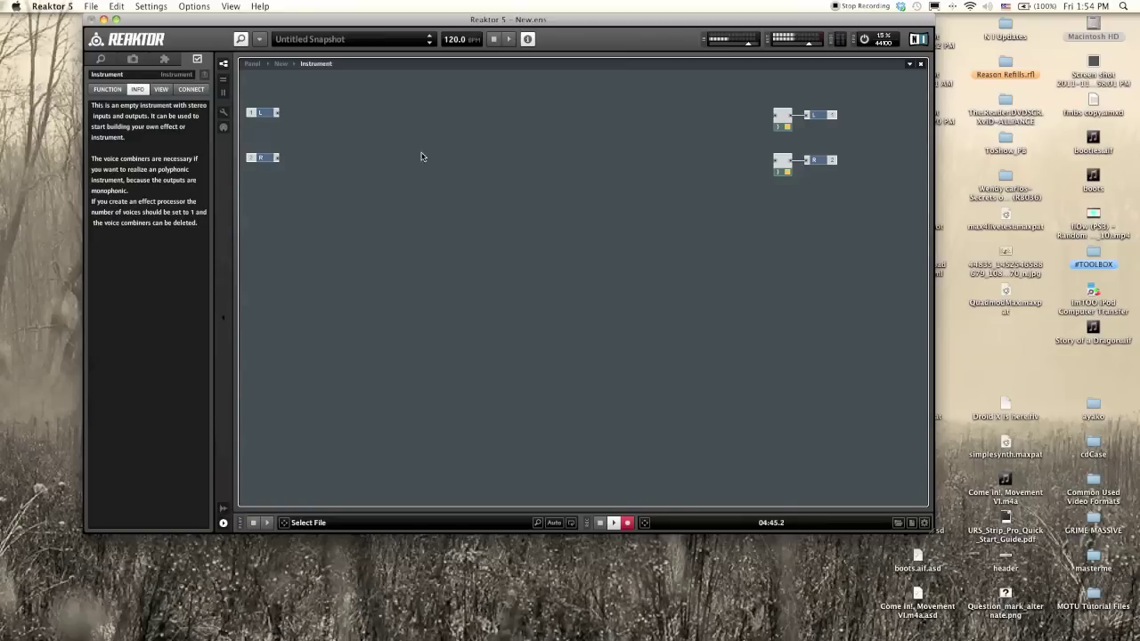
Insert a Built-In Oscillator > Triangle module and place it near the canvas centre
{"action": "right_click", "coordinate": [379, 127]}
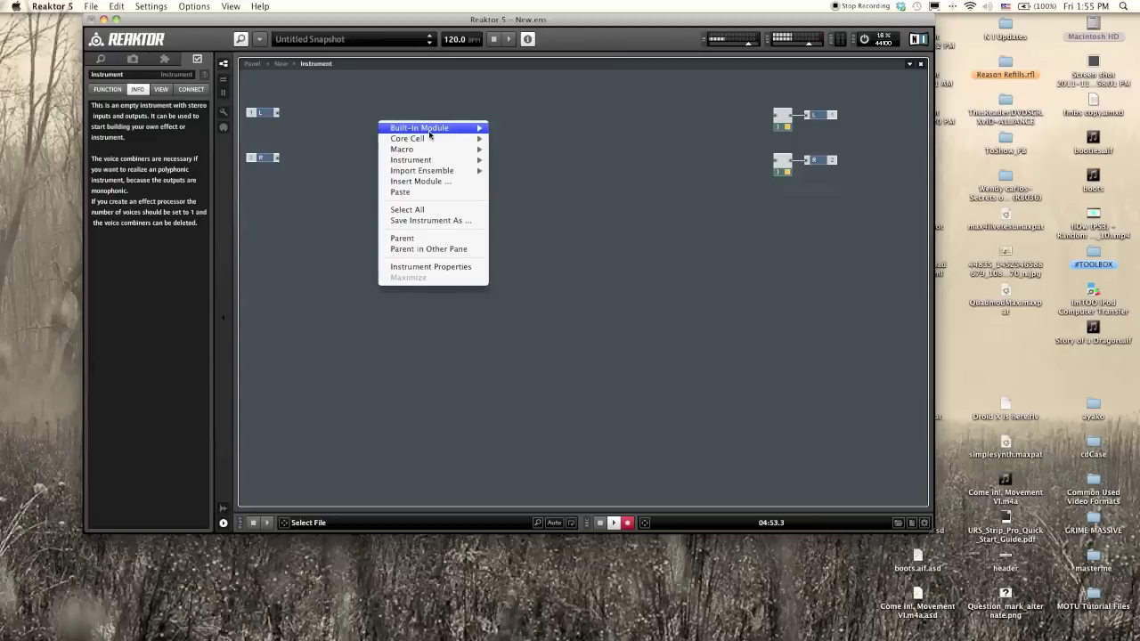
{"action": "mouse_move", "coordinate": [428, 131]}
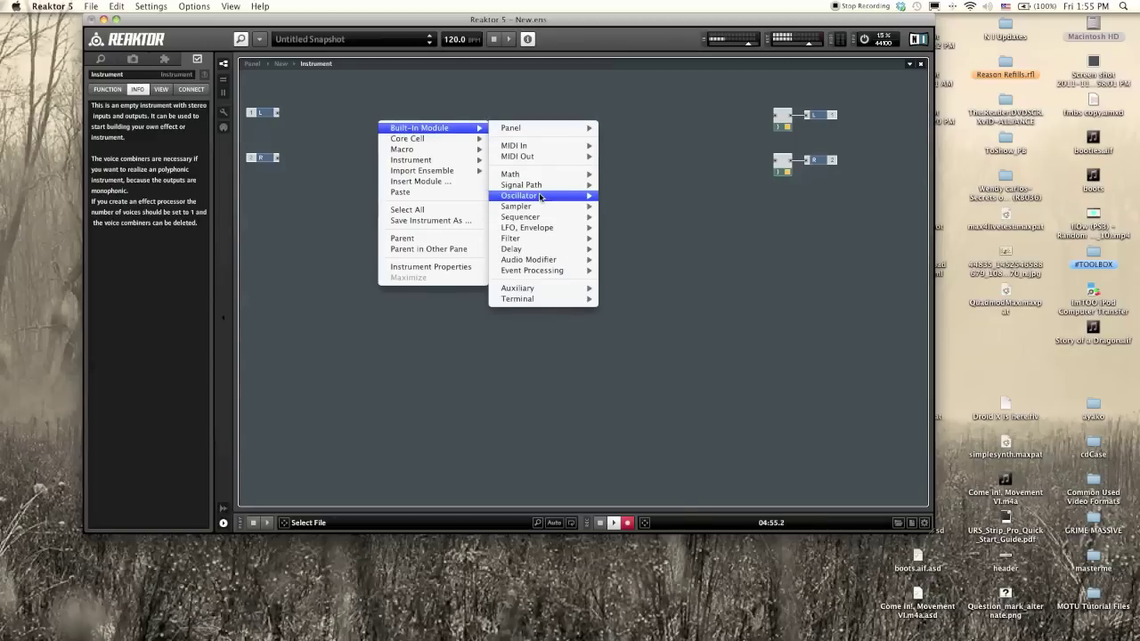
{"action": "mouse_move", "coordinate": [539, 196]}
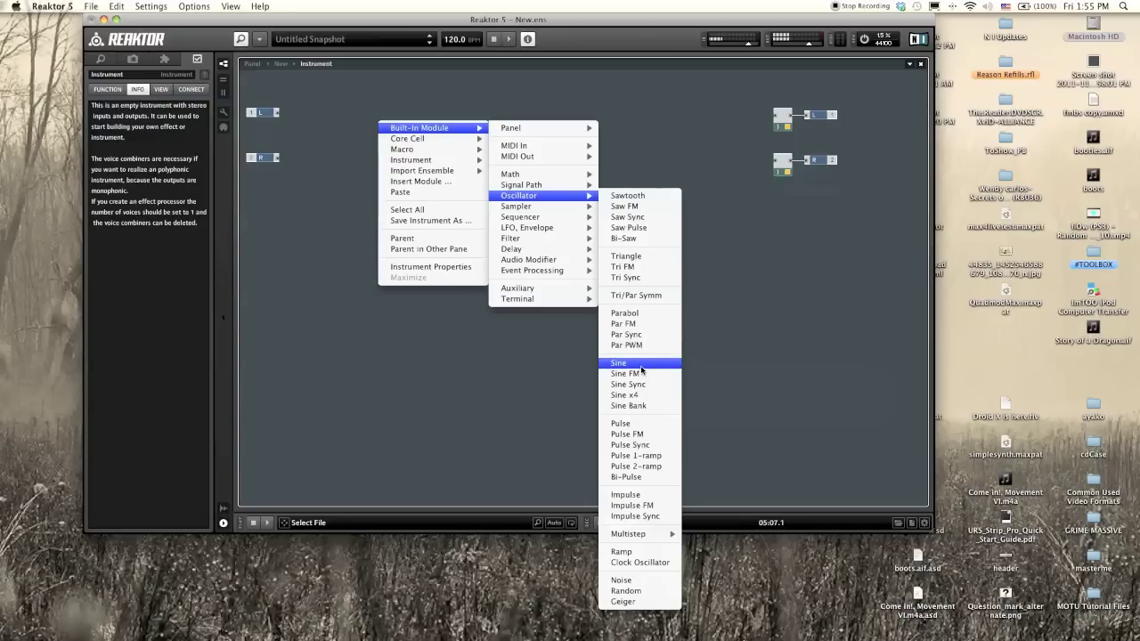
{"action": "left_click", "coordinate": [636, 257]}
{"action": "left_click_drag", "start_coordinate": [419, 153], "coordinate": [552, 184]}
{"action": "left_click", "coordinate": [631, 257]}
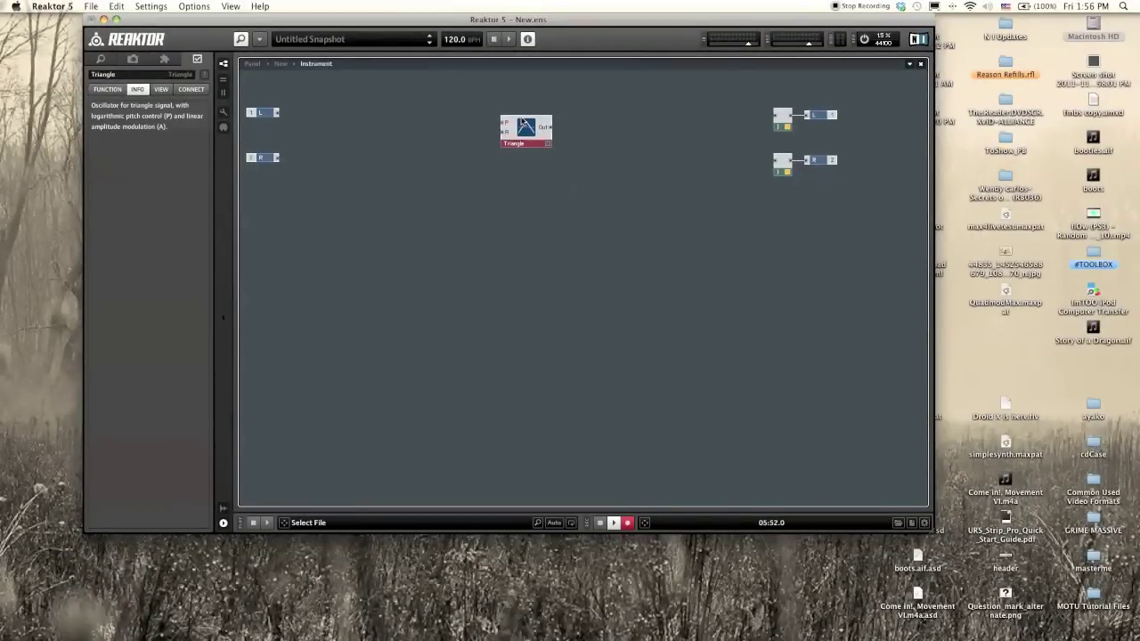
Wire the Triangle's output into both left and right voice combiners, then move it up
{"action": "left_click_drag", "start_coordinate": [525, 112], "coordinate": [774, 117]}
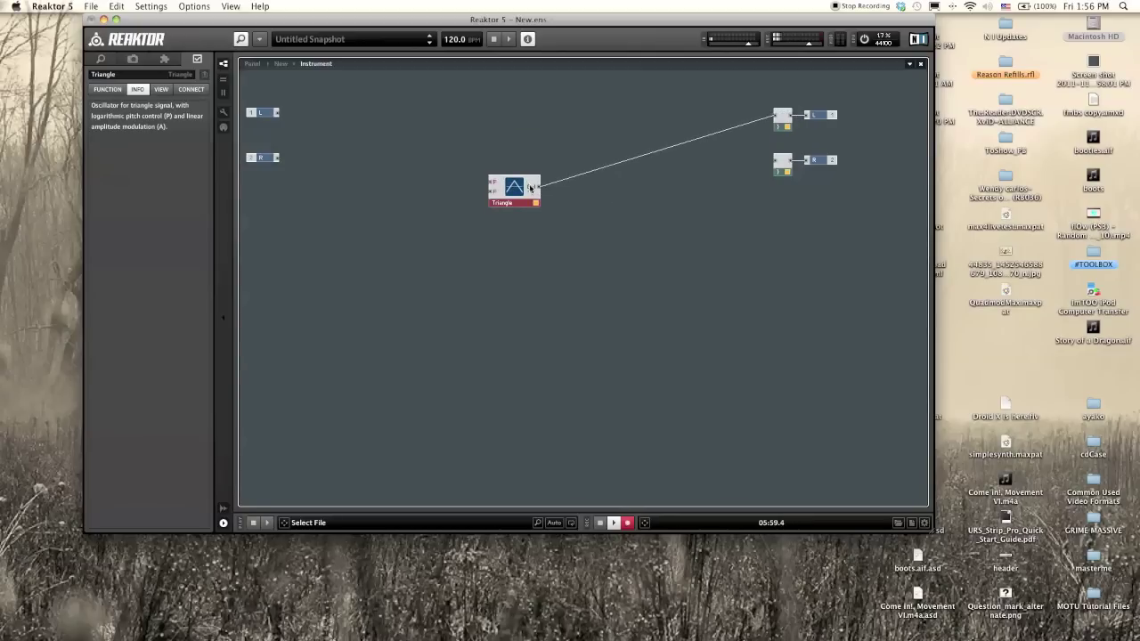
{"action": "left_click_drag", "start_coordinate": [540, 187], "coordinate": [777, 162]}
{"action": "left_click_drag", "start_coordinate": [514, 184], "coordinate": [632, 132]}
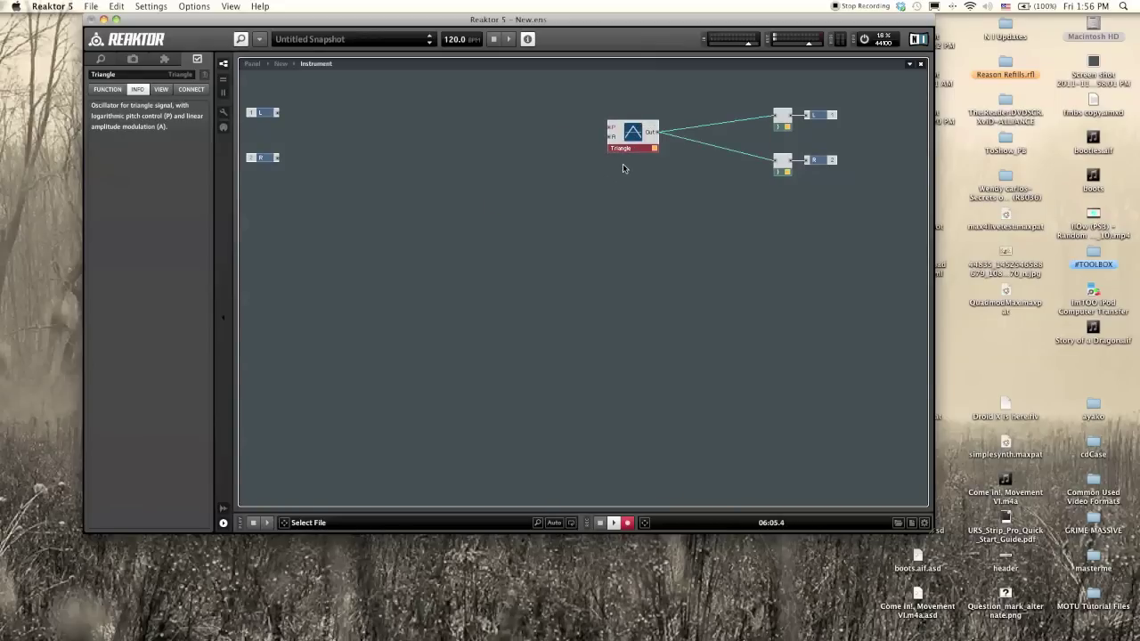
{"action": "left_click", "coordinate": [629, 168]}
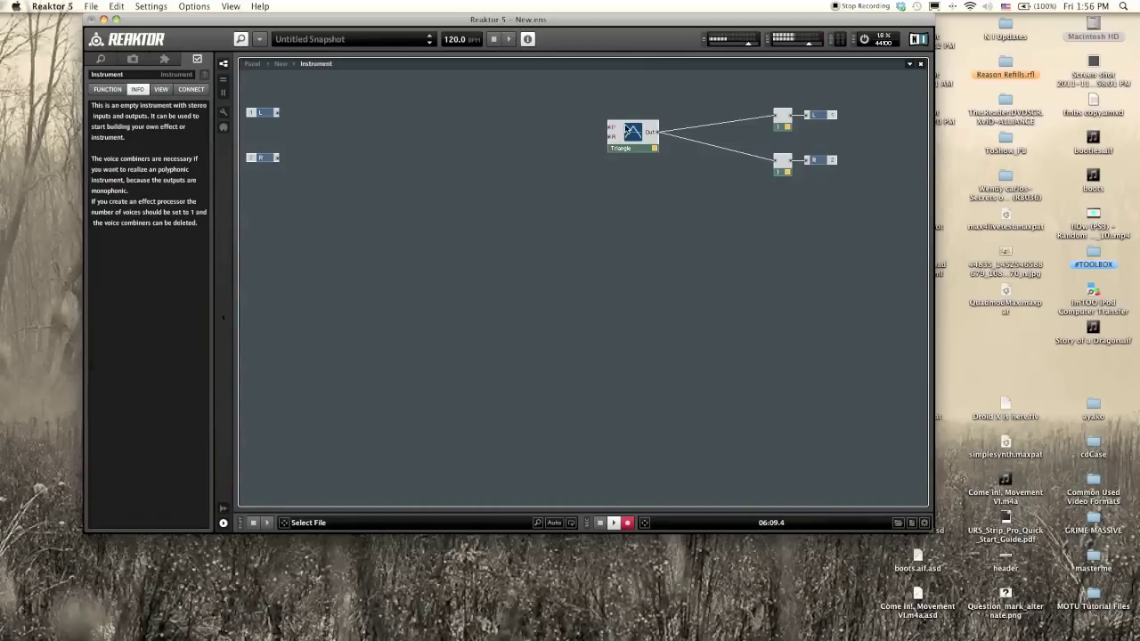
{"action": "mouse_move", "coordinate": [614, 129]}
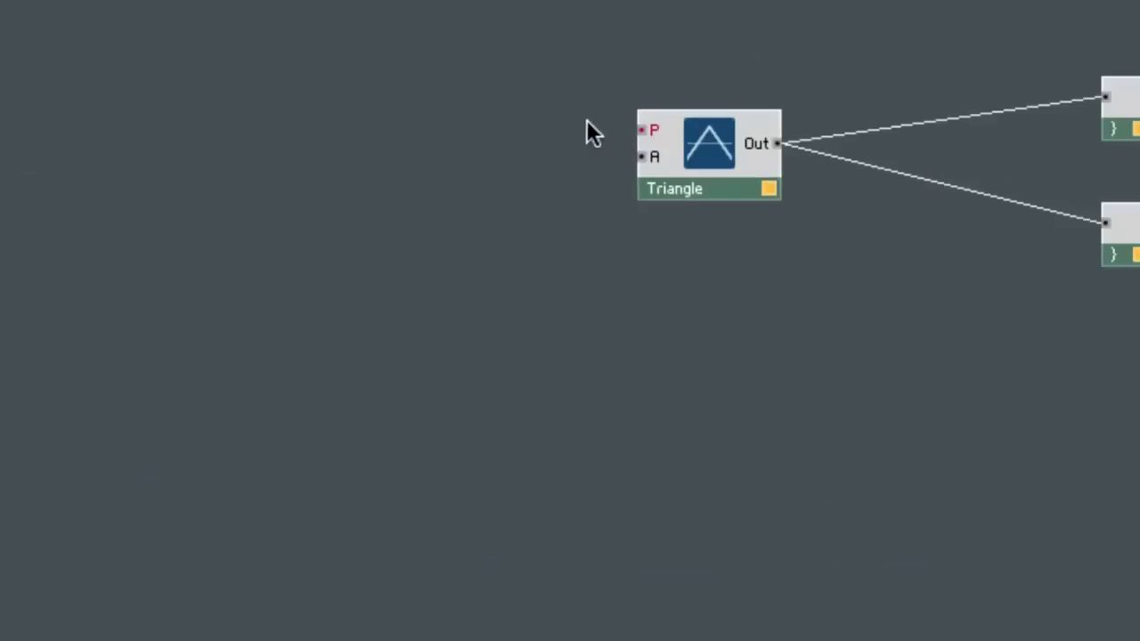
{"action": "mouse_move", "coordinate": [648, 131]}
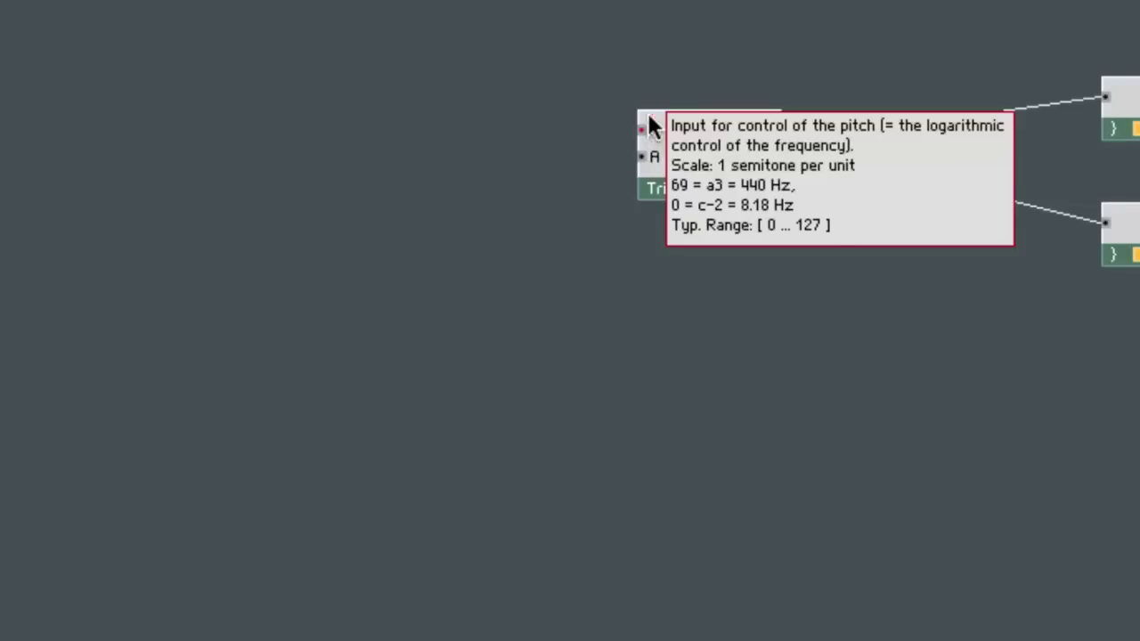
{"action": "mouse_move", "coordinate": [657, 155]}
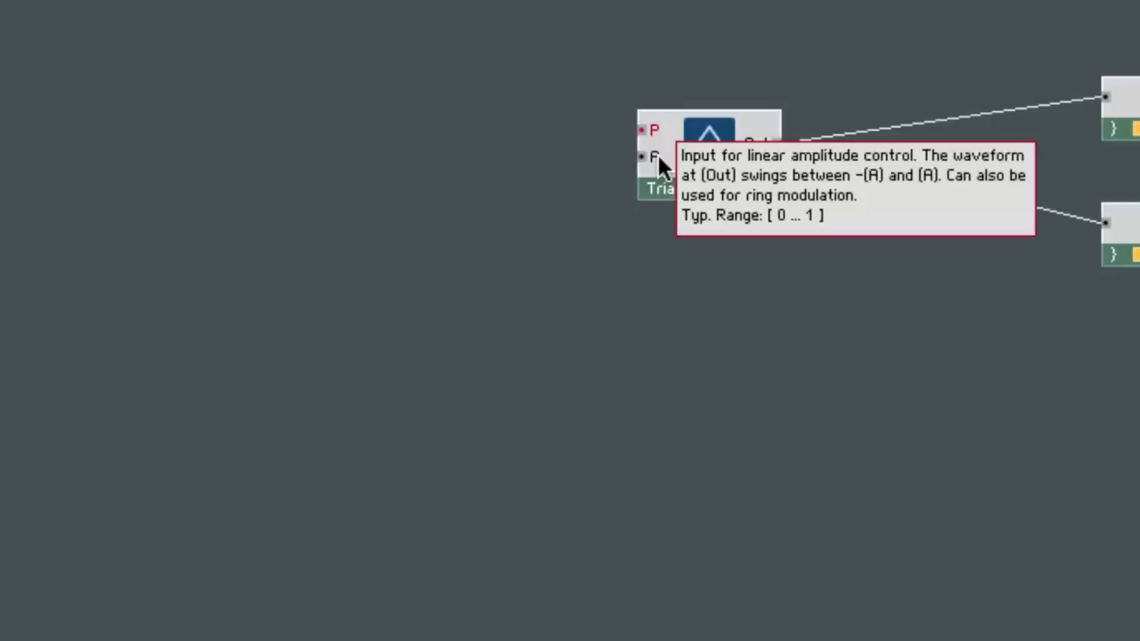
{"action": "mouse_move", "coordinate": [774, 141]}
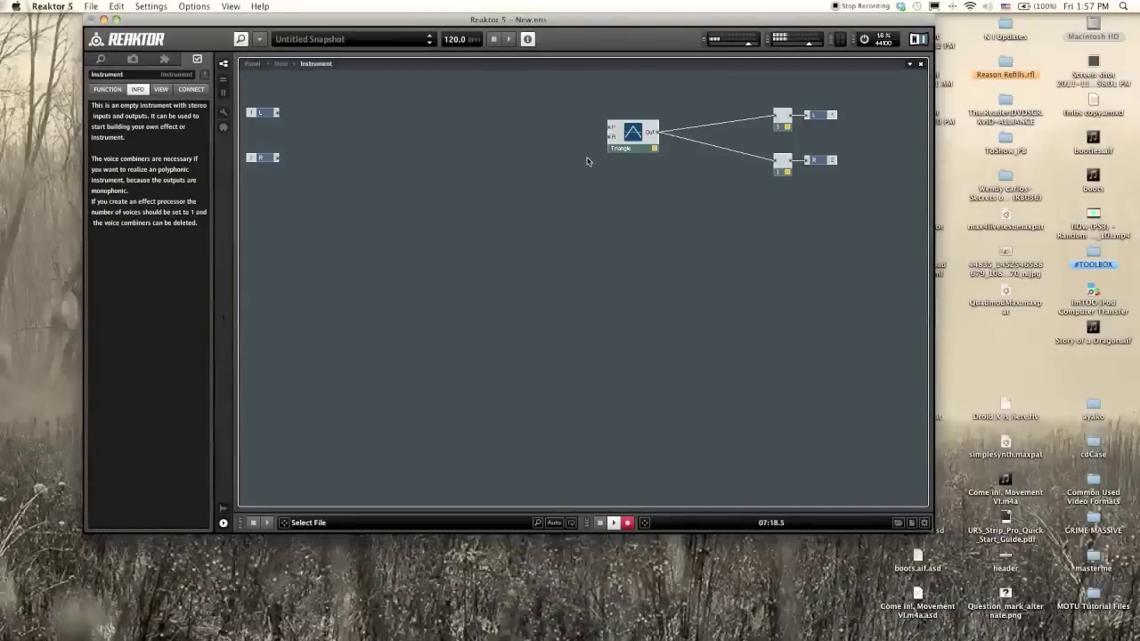
Nudge the Triangle and bring up Create Control / Create Constant on its P input
{"action": "left_click_drag", "start_coordinate": [609, 149], "coordinate": [620, 152]}
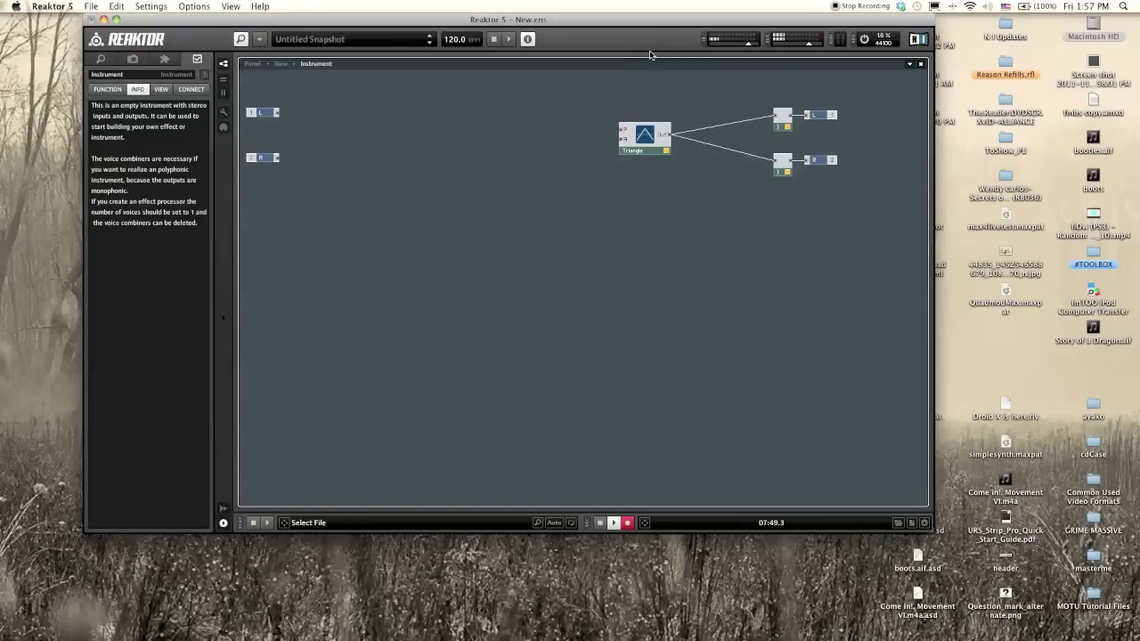
{"action": "mouse_move", "coordinate": [626, 130]}
{"action": "right_click", "coordinate": [628, 131]}
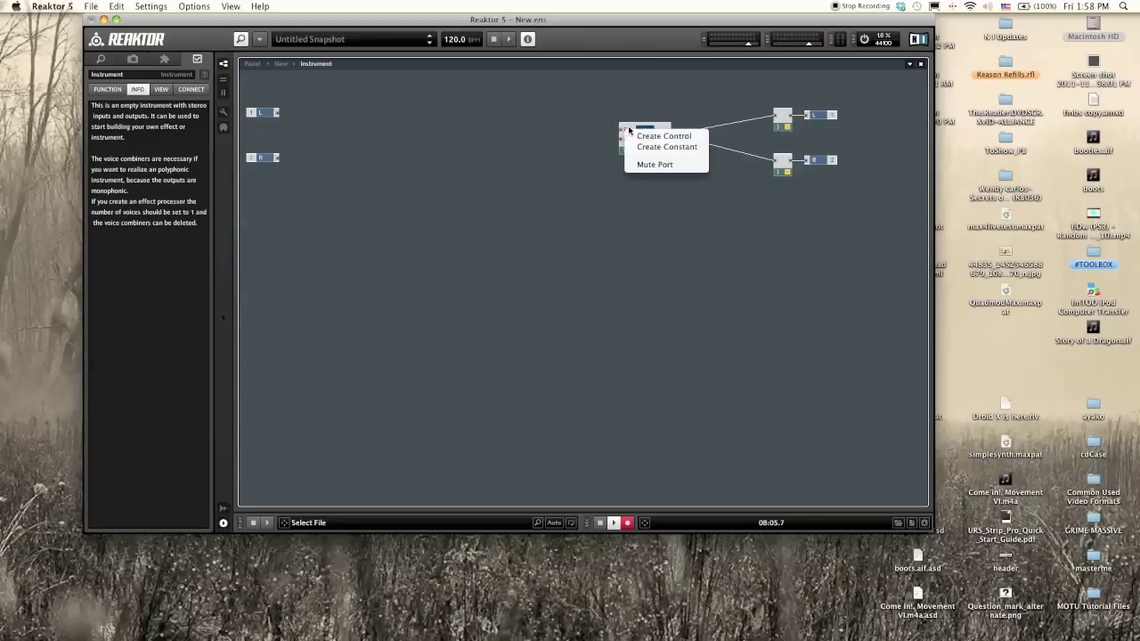
Feed the Triangle's P input from a constant and change its value from 60 to 62
{"action": "left_click", "coordinate": [684, 155]}
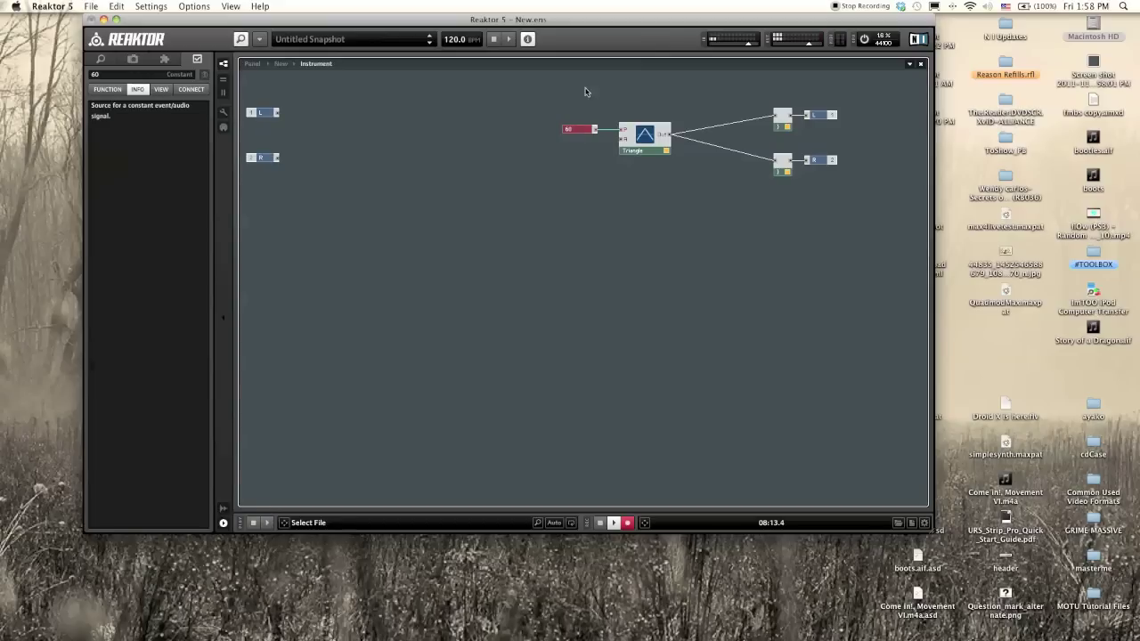
{"action": "left_click", "coordinate": [585, 143]}
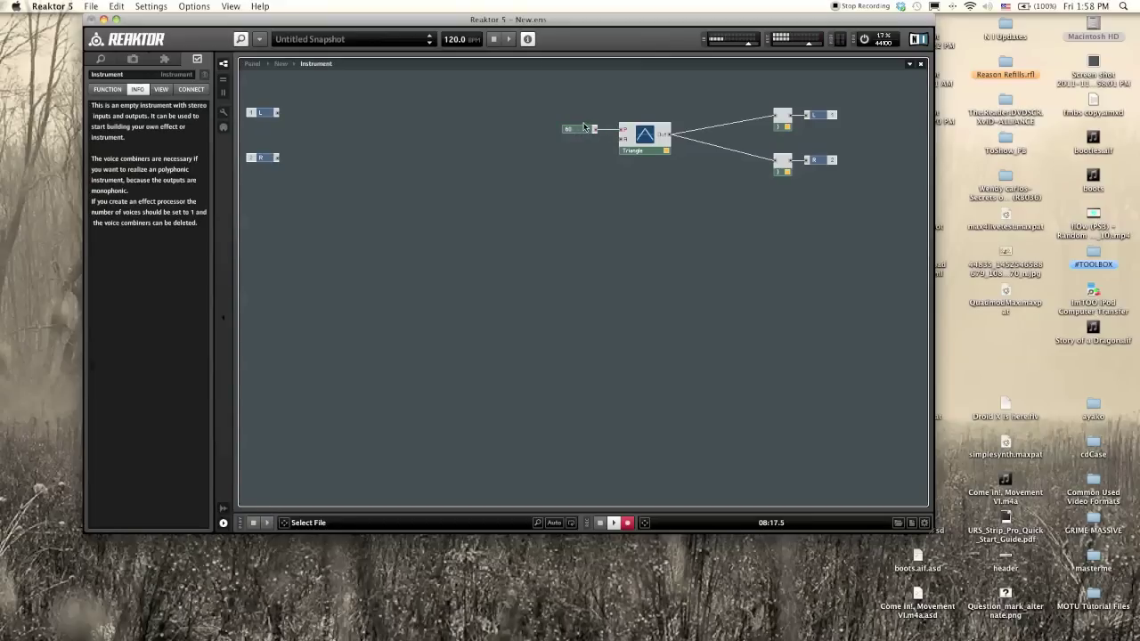
{"action": "left_click", "coordinate": [587, 131]}
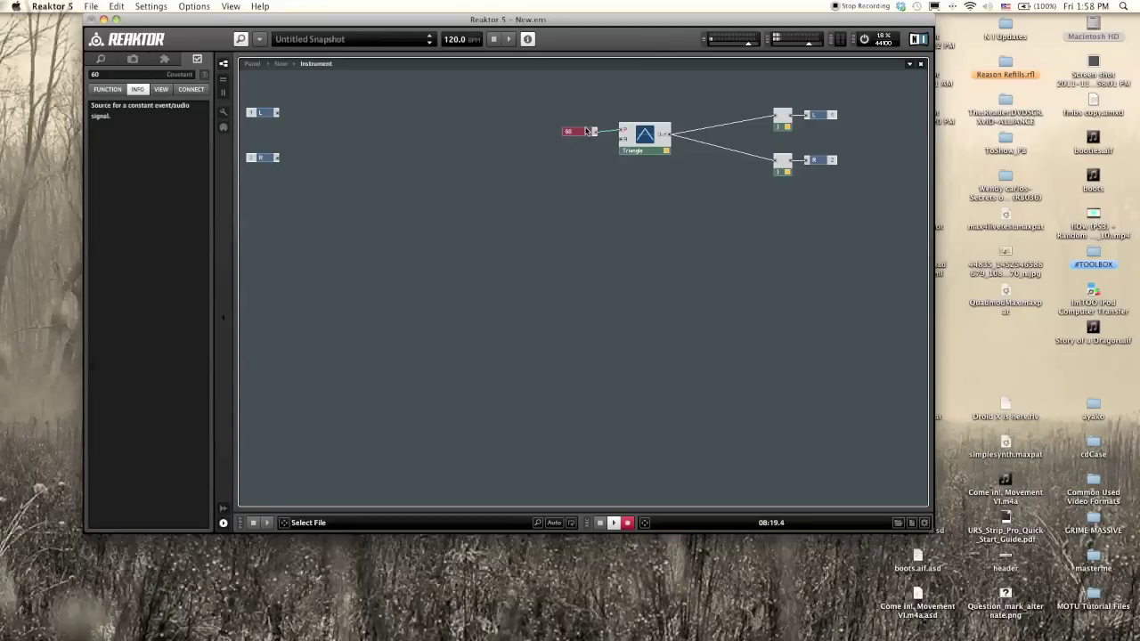
{"action": "left_click", "coordinate": [115, 76]}
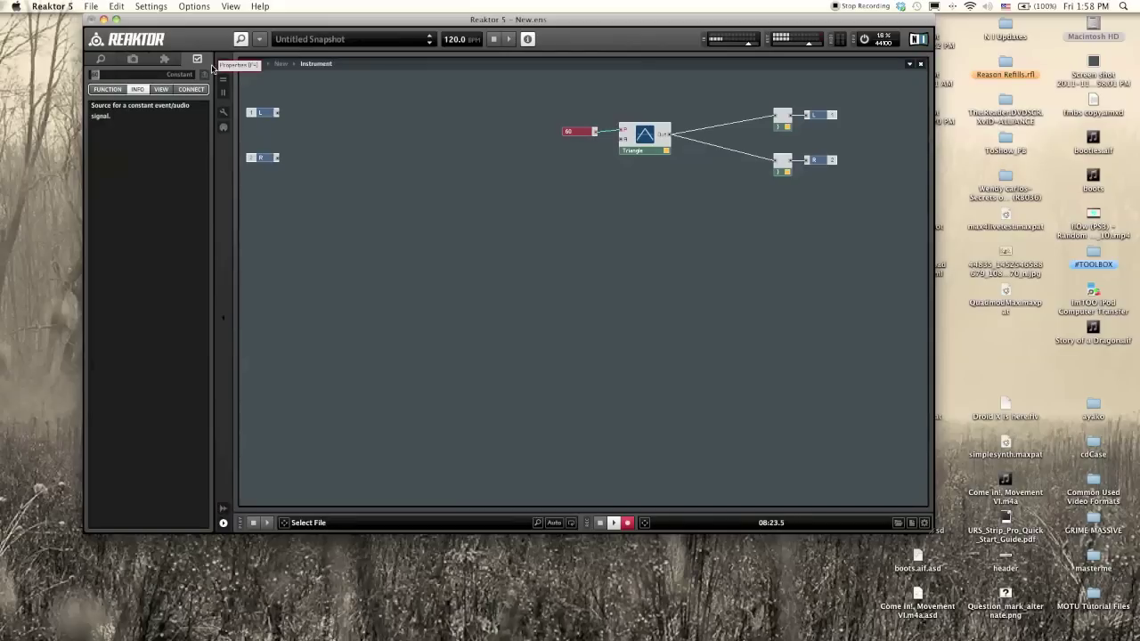
{"action": "type", "text": "62"}
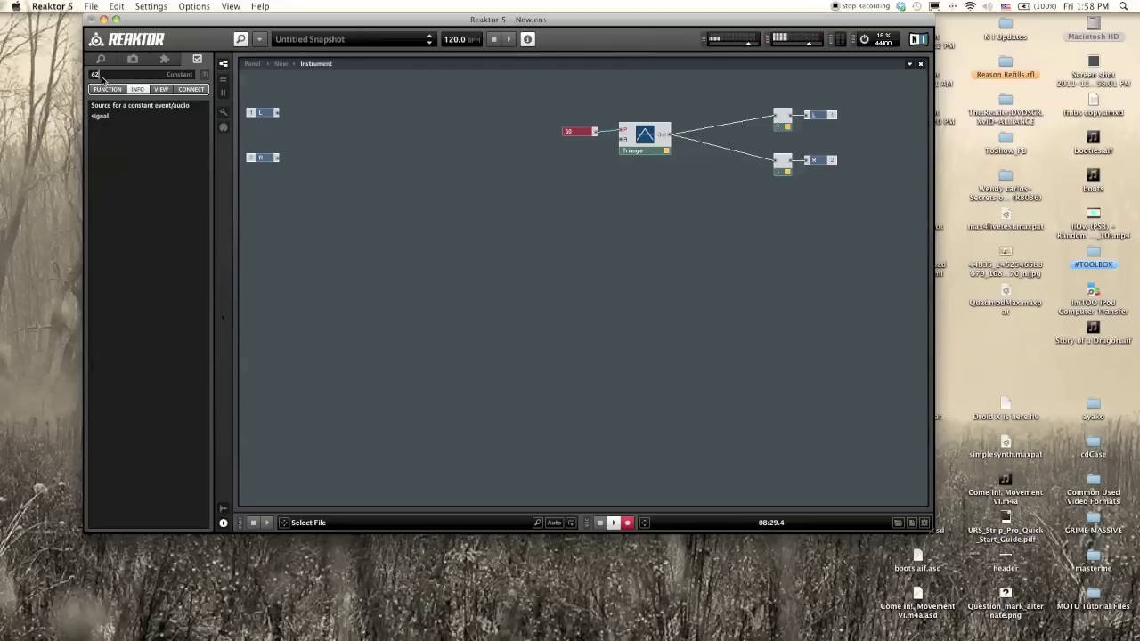
{"action": "left_click_drag", "start_coordinate": [588, 133], "coordinate": [596, 132]}
{"action": "left_click", "coordinate": [589, 140]}
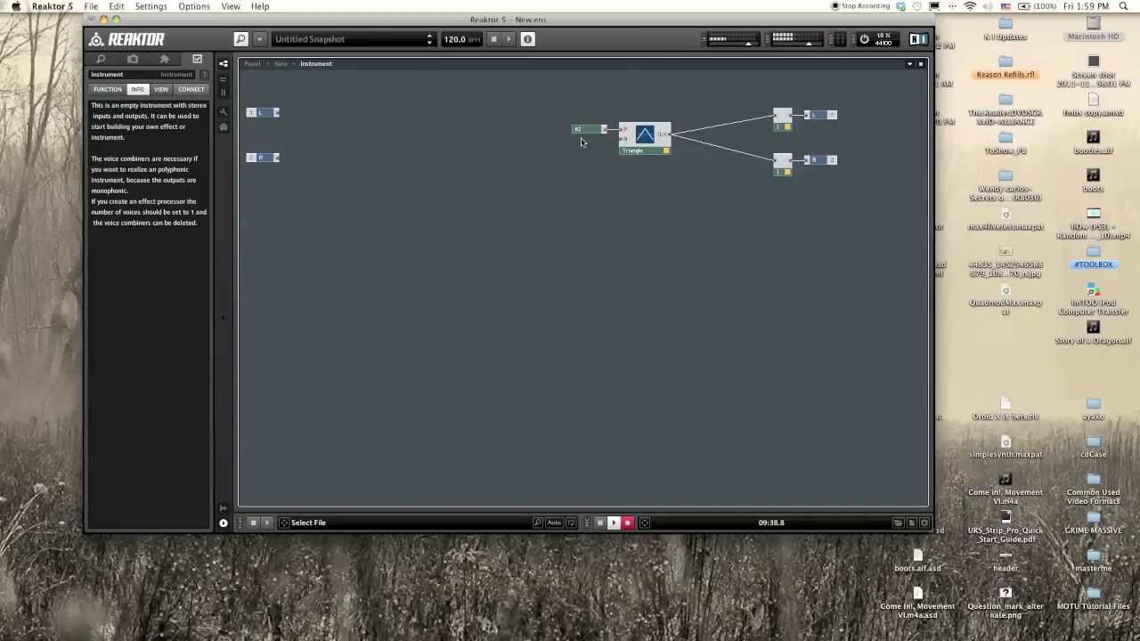
{"action": "right_click", "coordinate": [561, 143]}
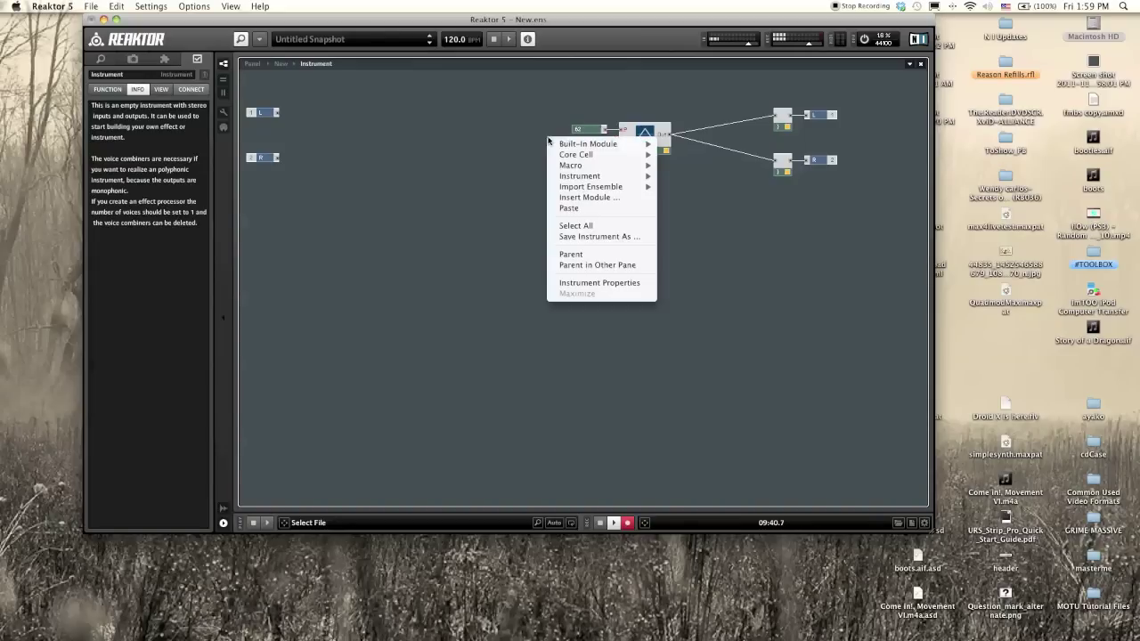
{"action": "mouse_move", "coordinate": [582, 146]}
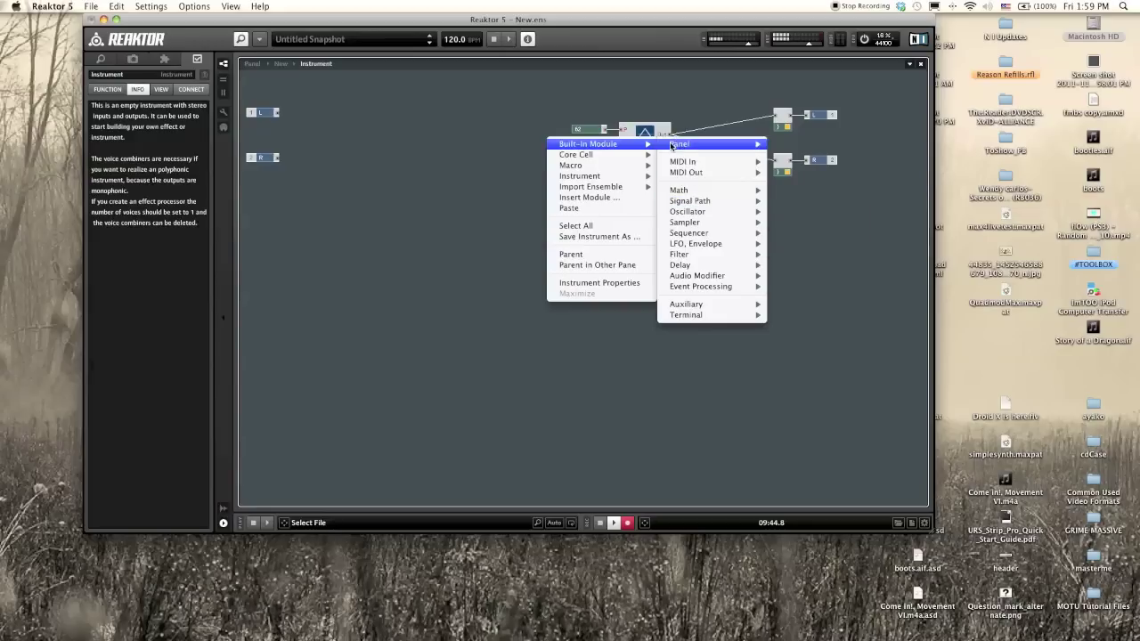
{"action": "mouse_move", "coordinate": [702, 192]}
{"action": "left_click", "coordinate": [796, 191]}
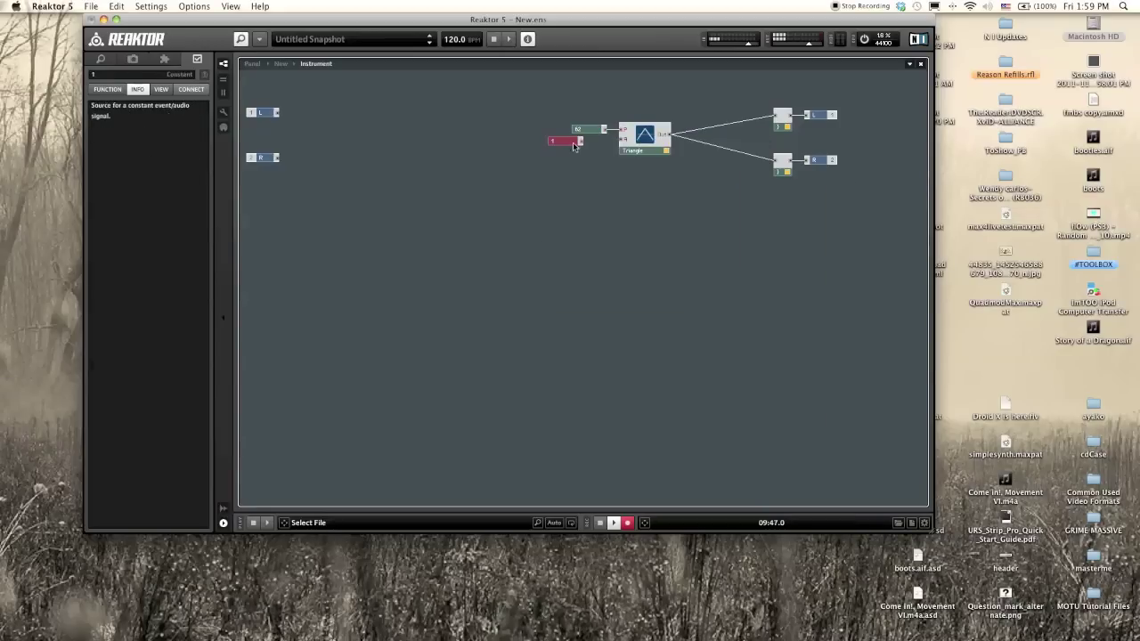
{"action": "left_click_drag", "start_coordinate": [575, 143], "coordinate": [574, 157]}
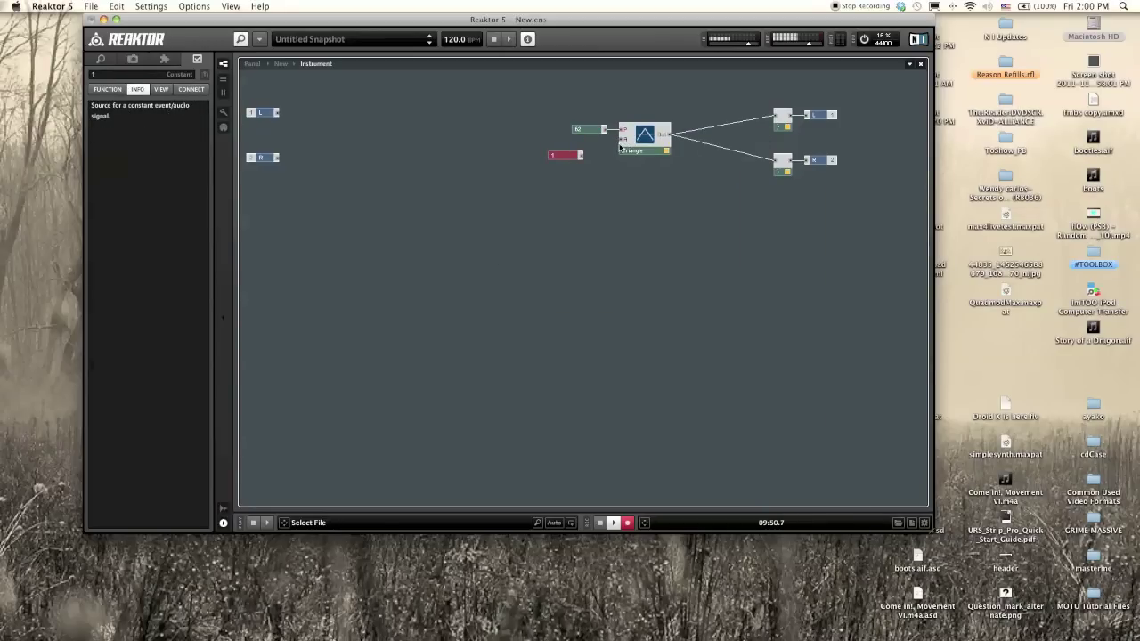
{"action": "left_click", "coordinate": [588, 191]}
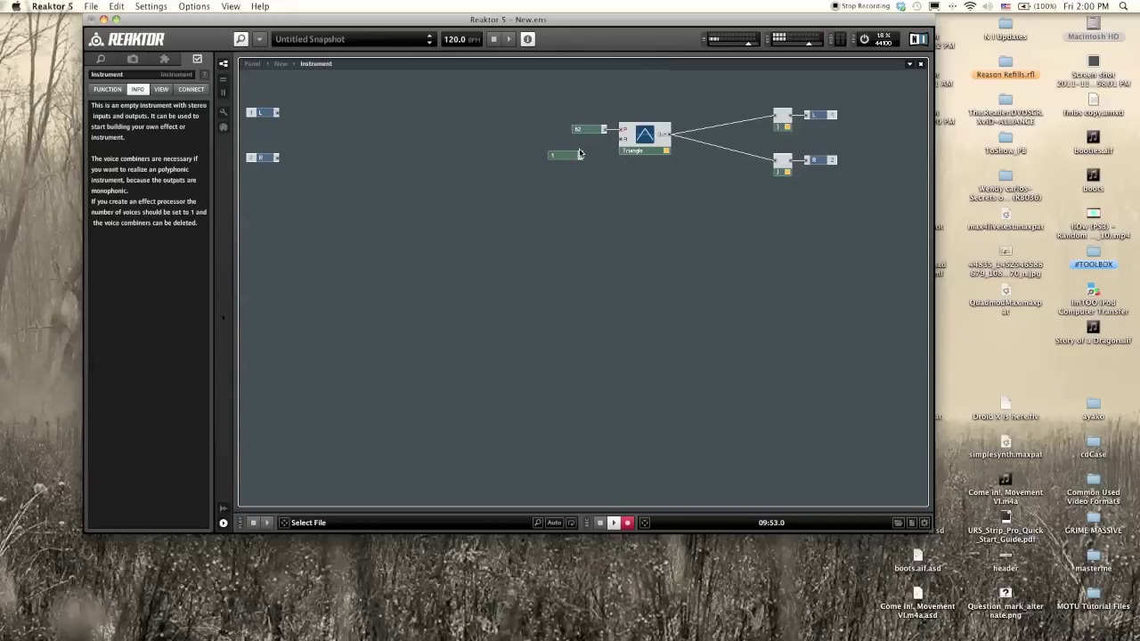
{"action": "left_click", "coordinate": [572, 156]}
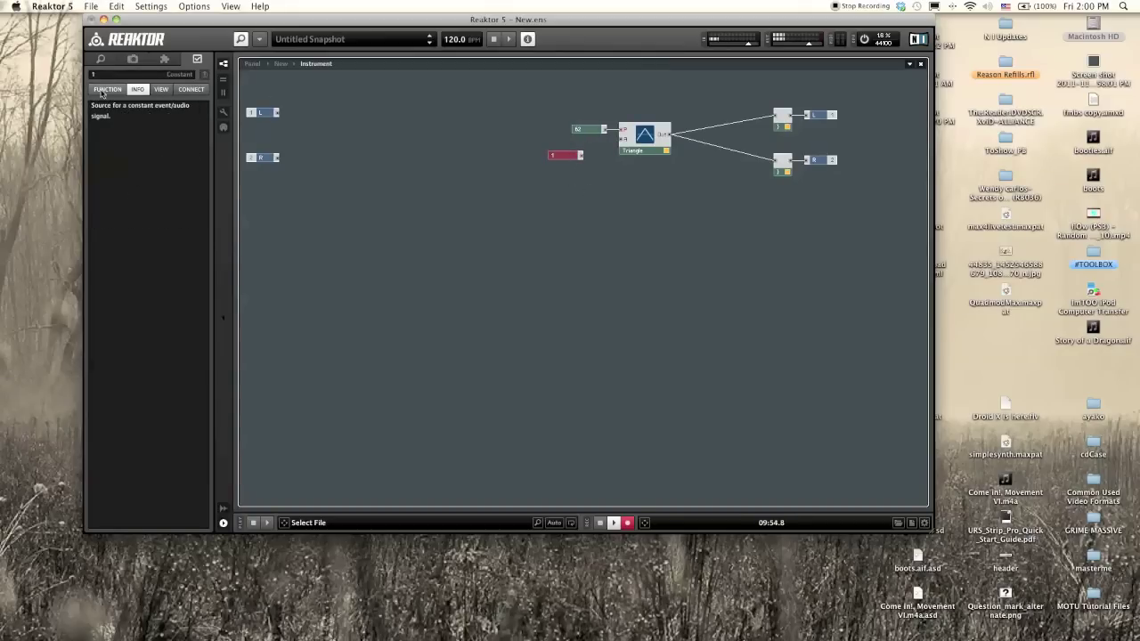
{"action": "left_click", "coordinate": [107, 89]}
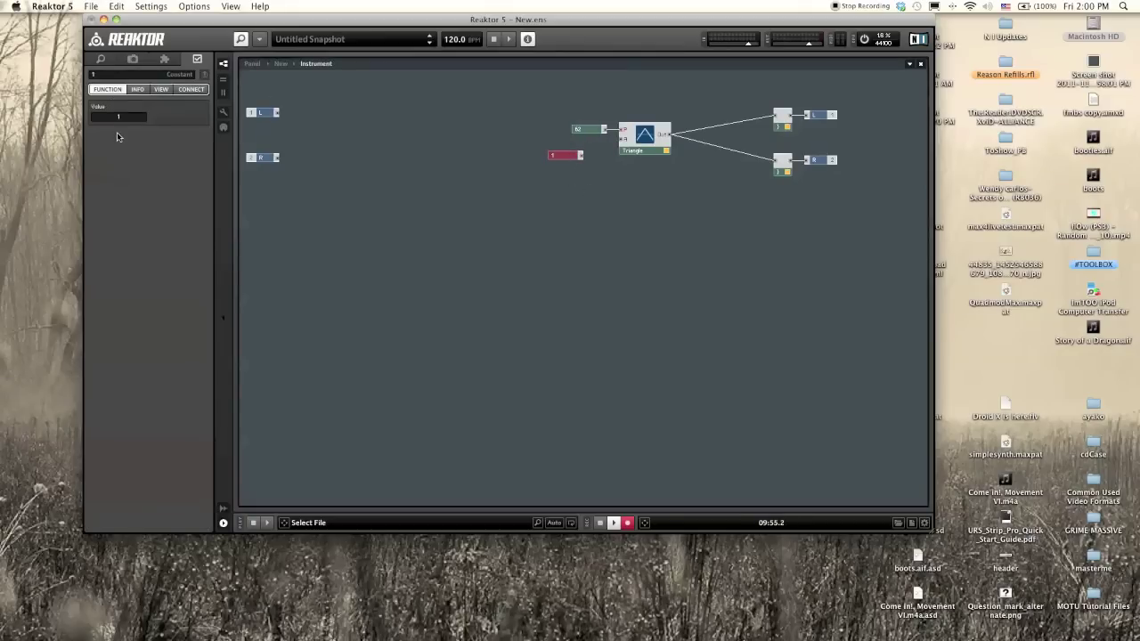
{"action": "double_click", "coordinate": [129, 77]}
{"action": "type", "text": "0.02"}
{"action": "key", "text": "Return"}
{"action": "left_click", "coordinate": [563, 215]}
{"action": "left_click_drag", "start_coordinate": [579, 156], "coordinate": [650, 144]}
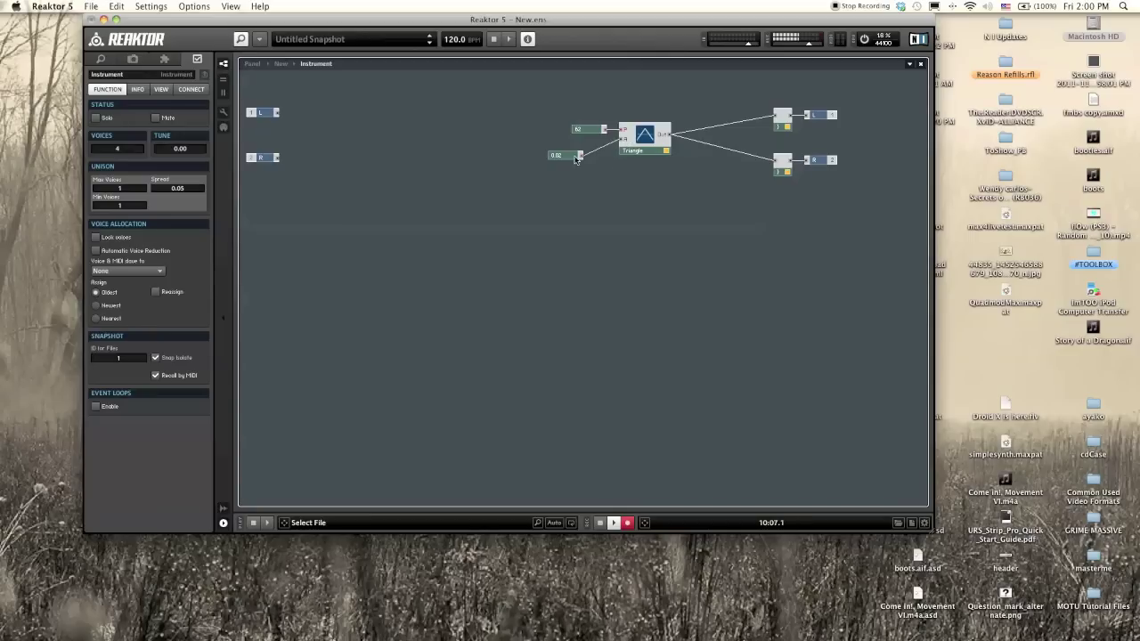
{"action": "left_click_drag", "start_coordinate": [577, 159], "coordinate": [601, 142]}
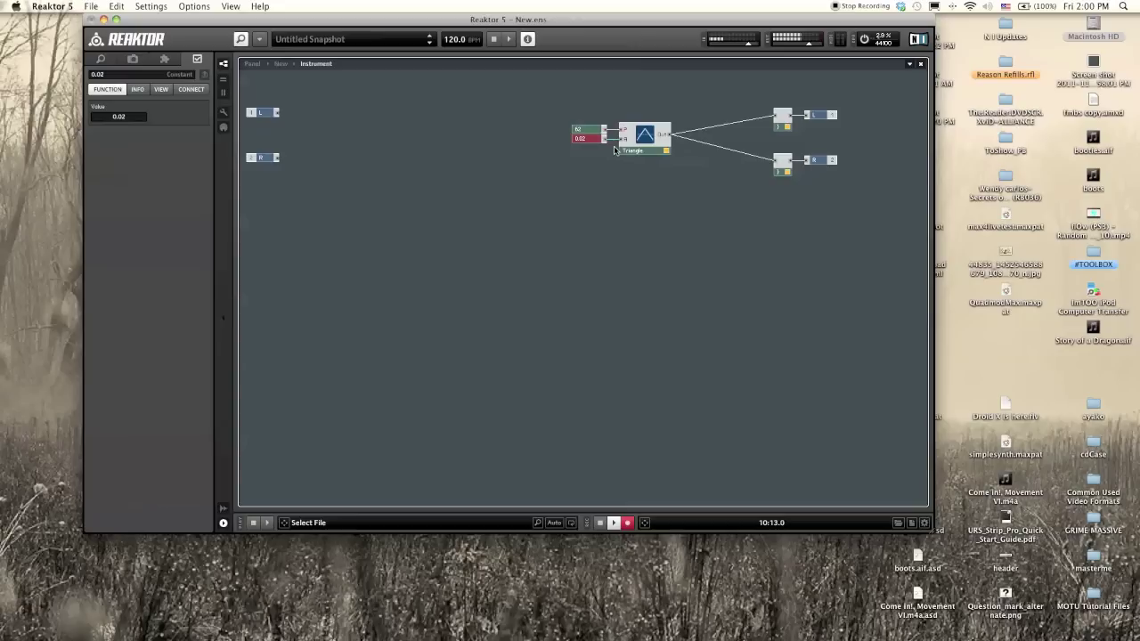
{"action": "left_click", "coordinate": [603, 163]}
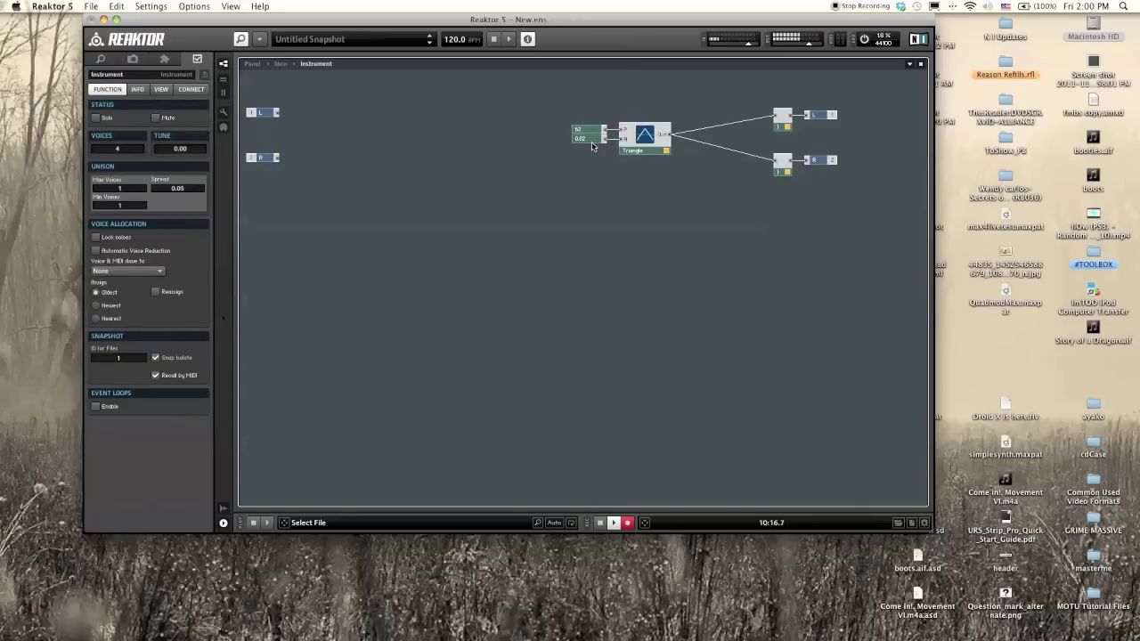
{"action": "left_click", "coordinate": [592, 138]}
{"action": "key", "text": "Delete"}
Remove the 62 constant and insert a MIDI In > Note Pitch module left of the Triangle
{"action": "mouse_move", "coordinate": [634, 134]}
{"action": "left_click_drag", "start_coordinate": [593, 199], "coordinate": [566, 107]}
{"action": "left_click", "coordinate": [545, 129]}
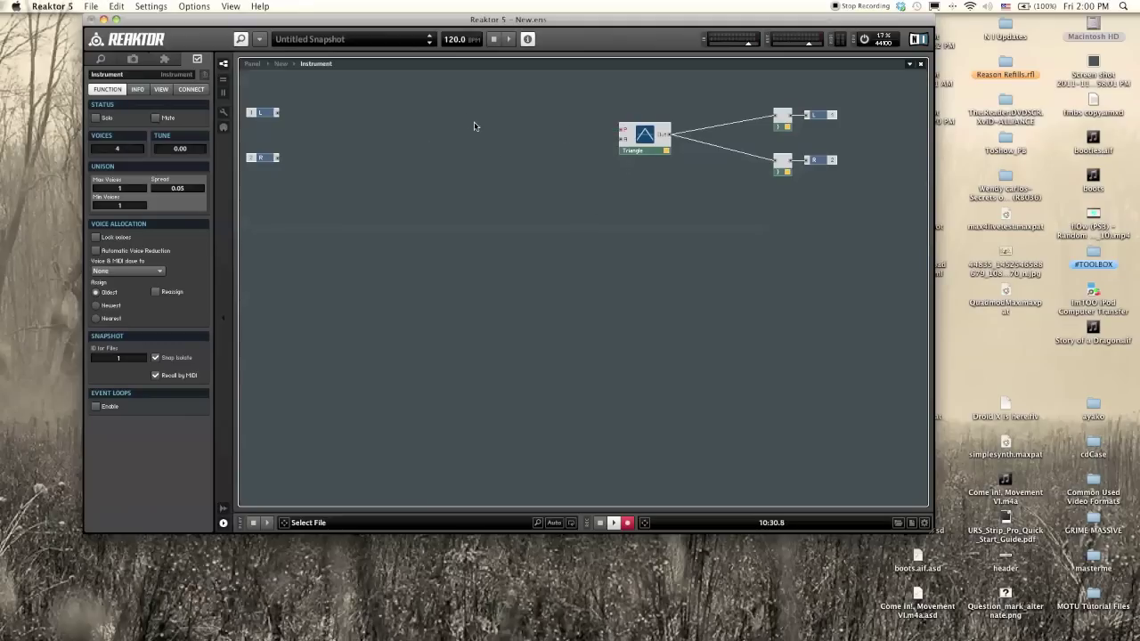
{"action": "right_click", "coordinate": [498, 137]}
{"action": "mouse_move", "coordinate": [534, 143]}
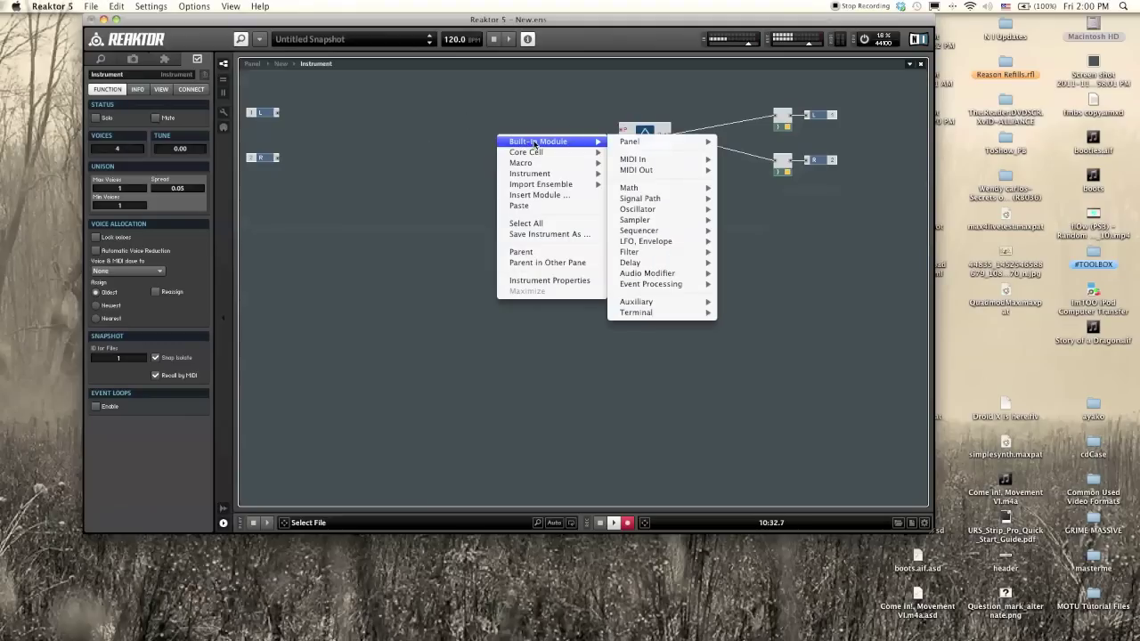
{"action": "mouse_move", "coordinate": [663, 175]}
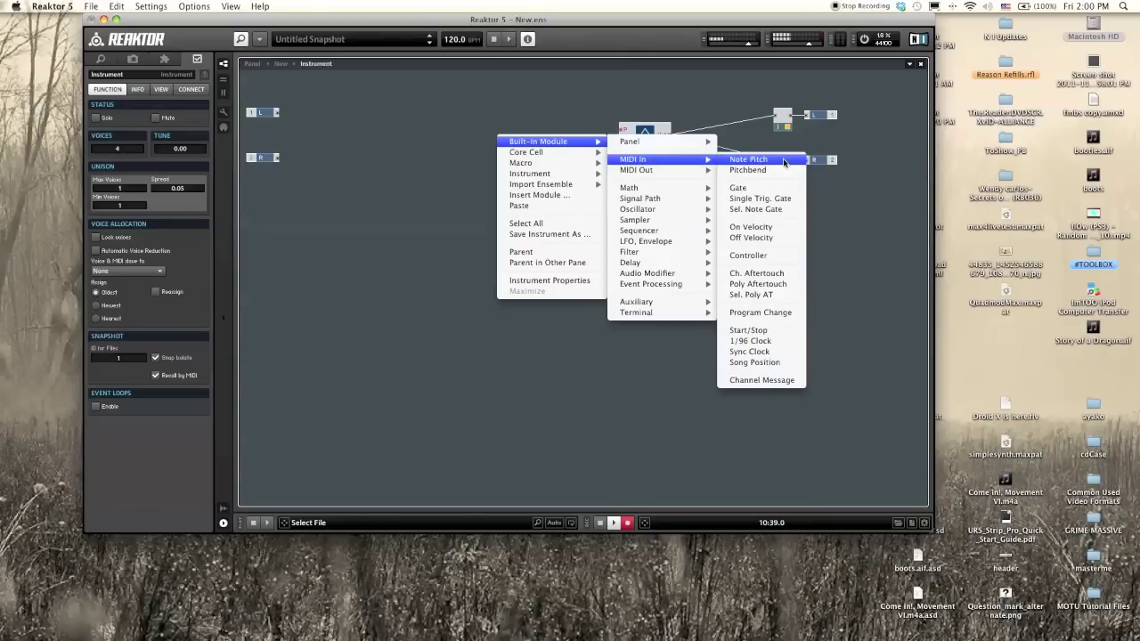
{"action": "left_click", "coordinate": [788, 161]}
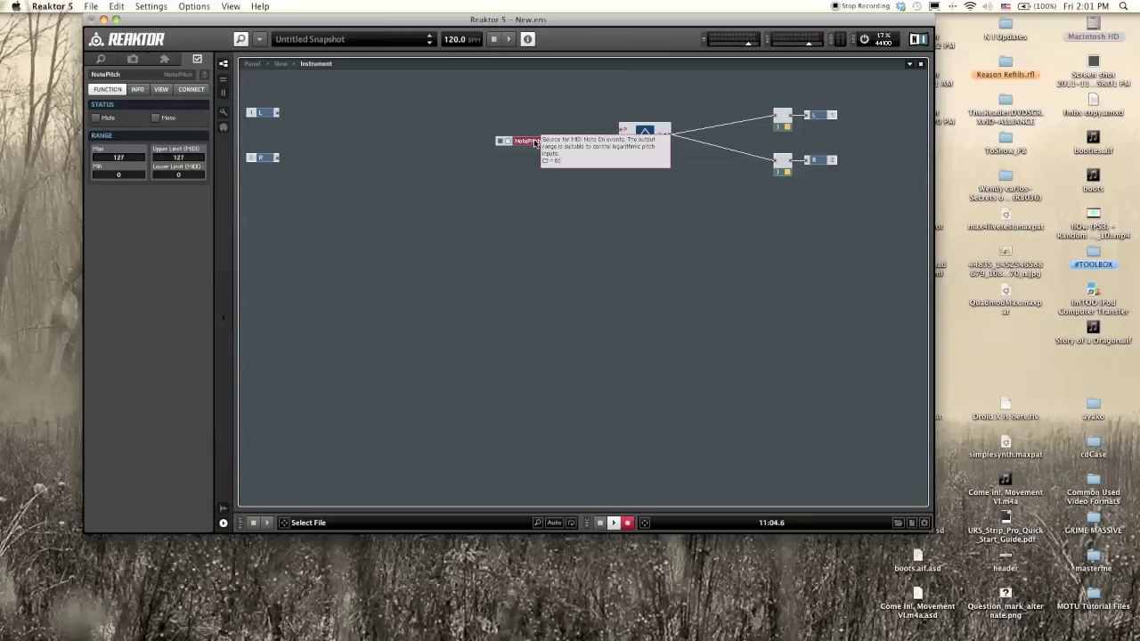
Line NotePitch up left of the Triangle oscillator and wire its output to the P input
{"action": "left_click_drag", "start_coordinate": [543, 145], "coordinate": [624, 133]}
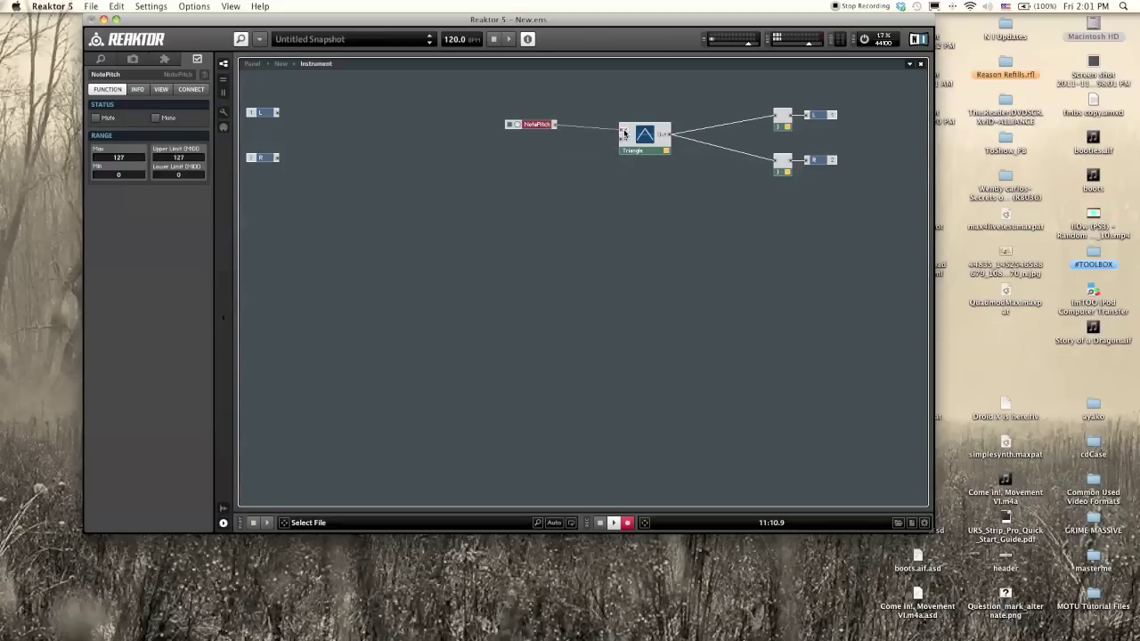
{"action": "left_click_drag", "start_coordinate": [546, 130], "coordinate": [580, 136]}
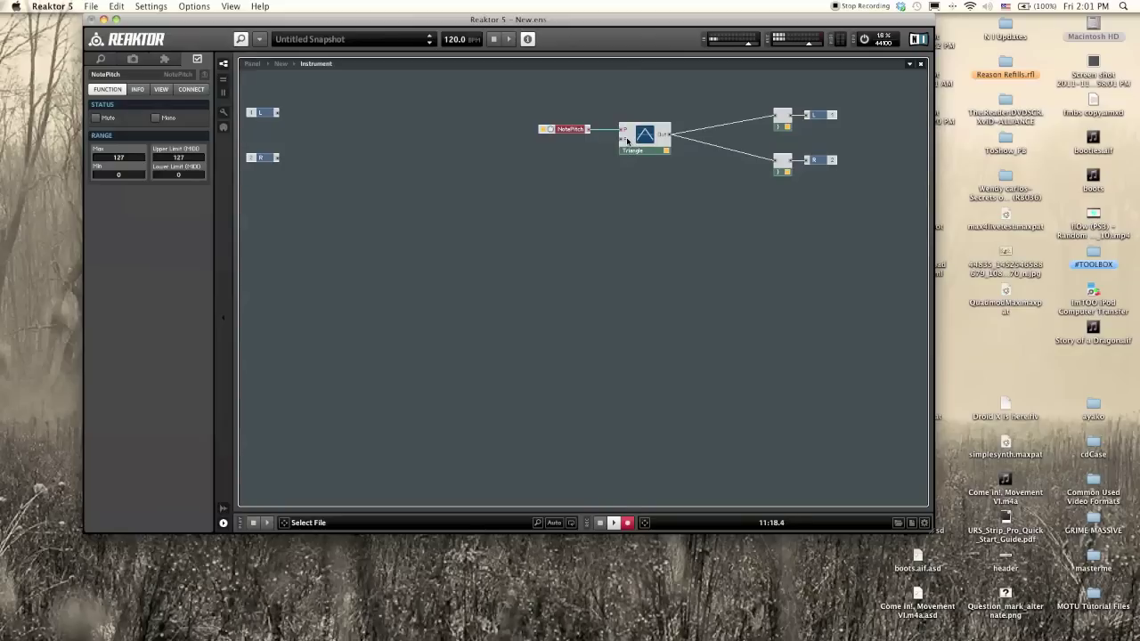
{"action": "mouse_move", "coordinate": [627, 140]}
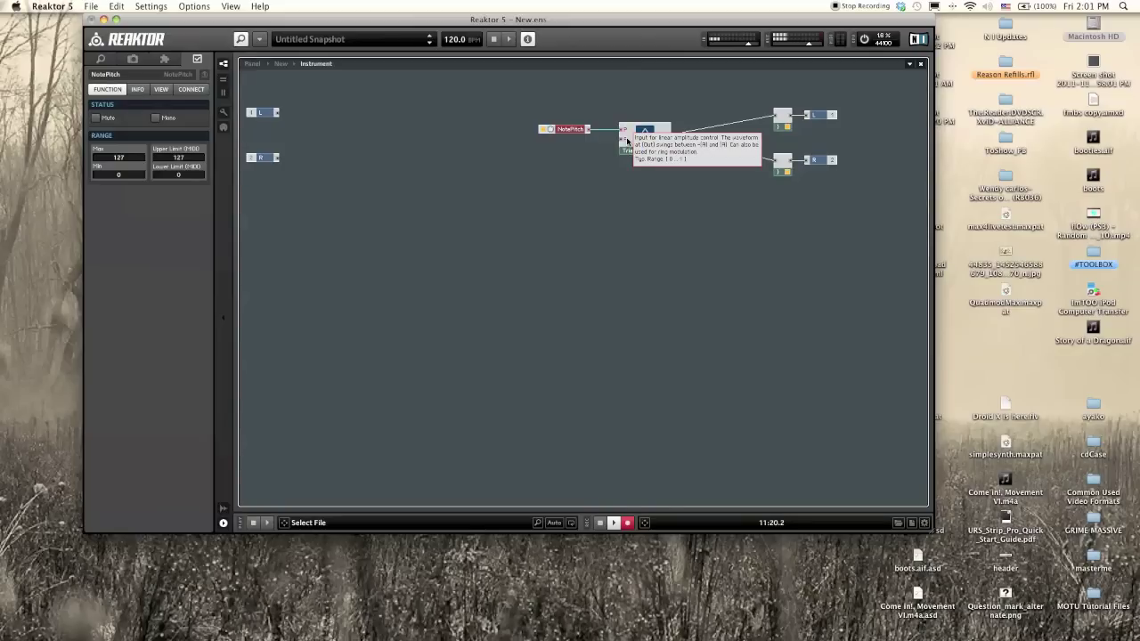
{"action": "left_click_drag", "start_coordinate": [627, 140], "coordinate": [586, 130]}
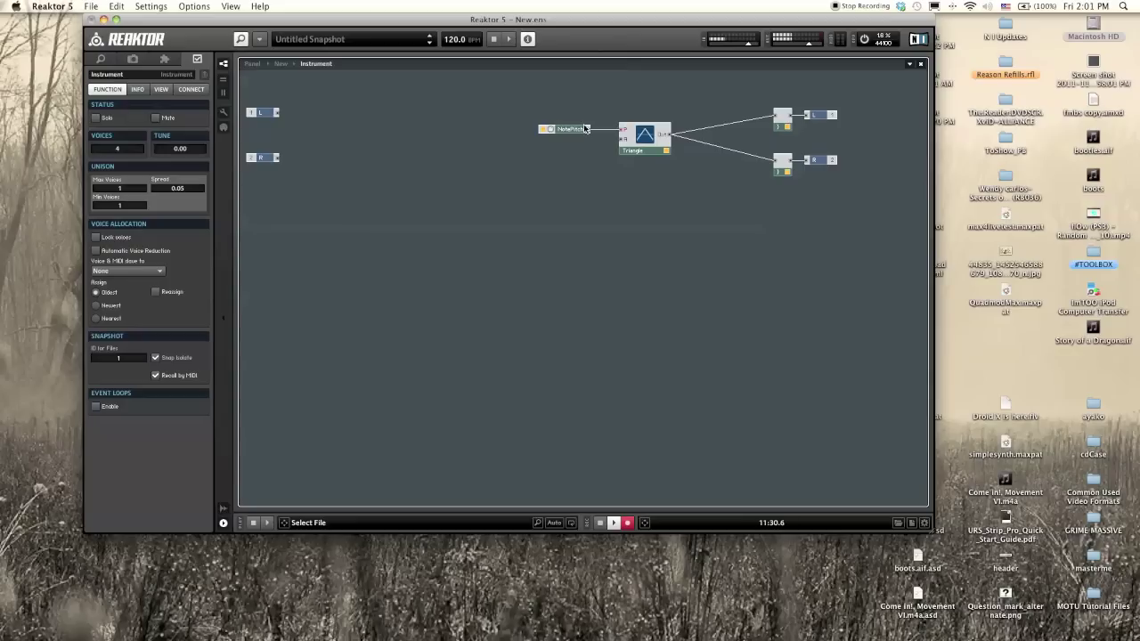
{"action": "left_click", "coordinate": [623, 145]}
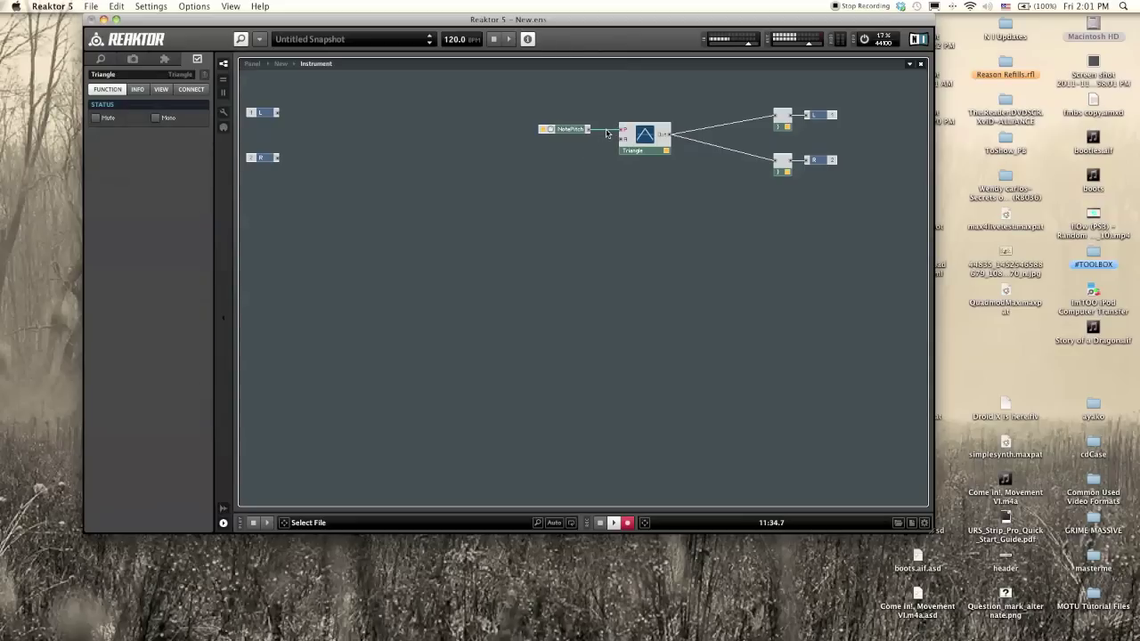
{"action": "mouse_move", "coordinate": [608, 133]}
Insert a MIDI In Gate module from the Built-In Module menu and place it under NotePitch
{"action": "right_click", "coordinate": [493, 179]}
{"action": "mouse_move", "coordinate": [549, 185]}
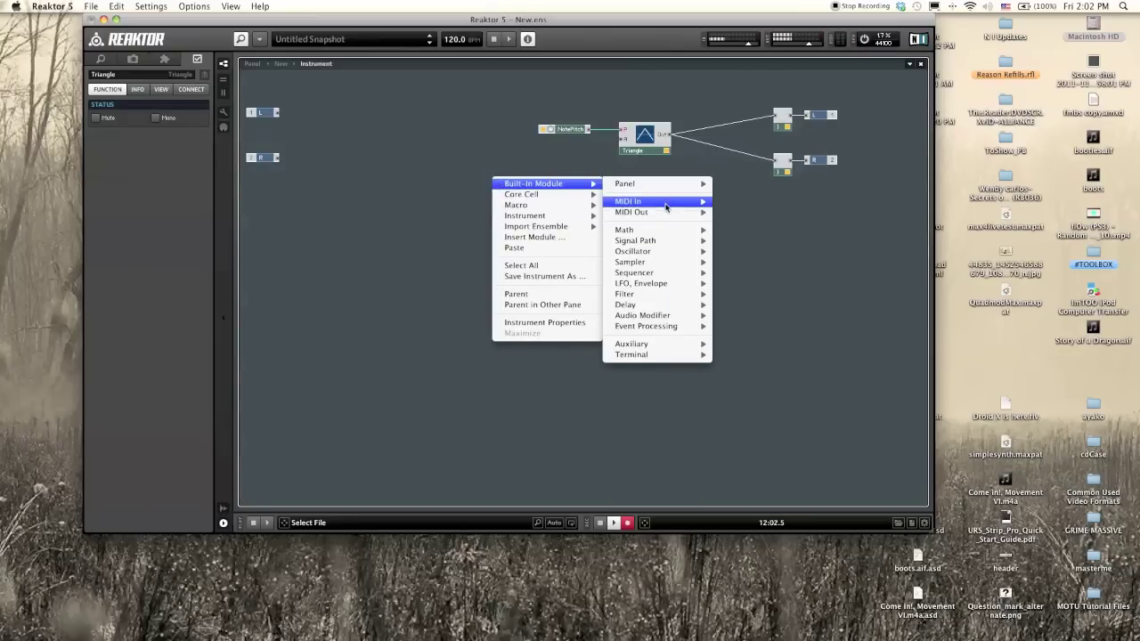
{"action": "mouse_move", "coordinate": [670, 204]}
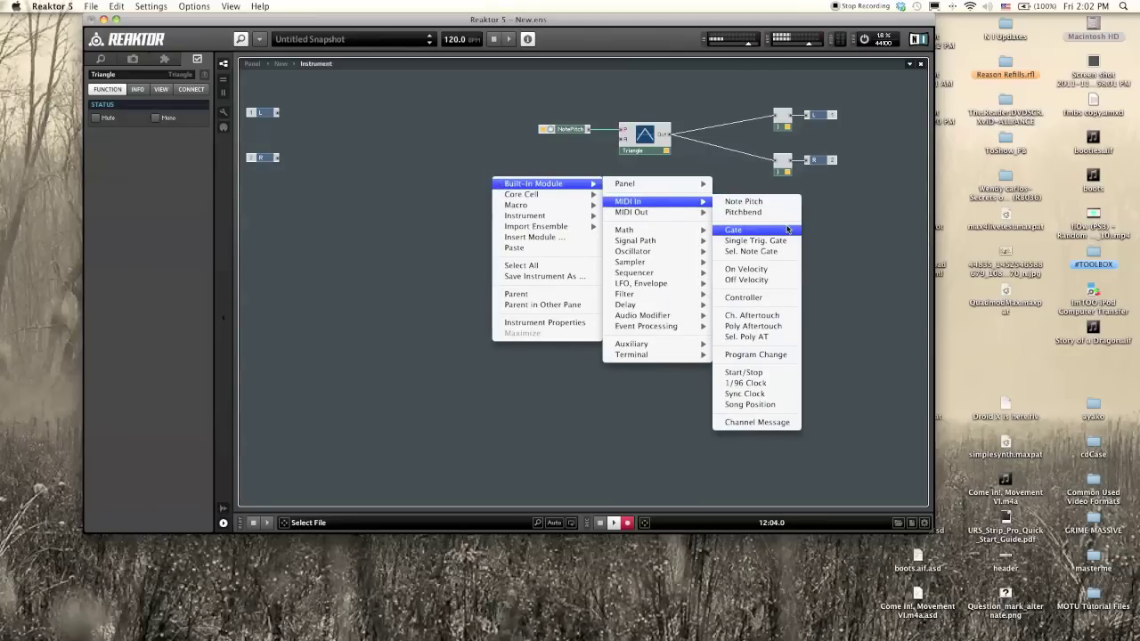
{"action": "left_click", "coordinate": [787, 230]}
{"action": "left_click_drag", "start_coordinate": [533, 182], "coordinate": [570, 163]}
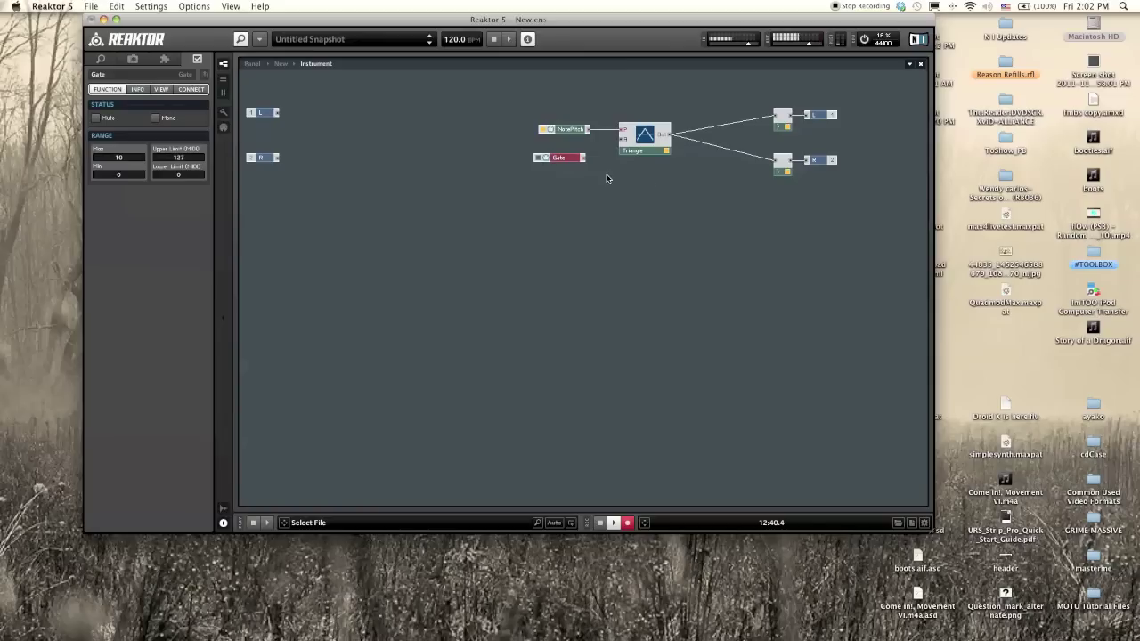
Set the Gate's Max to 1 and move it up beside NotePitch, next to the Triangle's A input
{"action": "double_click", "coordinate": [126, 160]}
{"action": "type", "text": "1"}
{"action": "mouse_move", "coordinate": [562, 160]}
{"action": "left_mouse_down"}
{"action": "mouse_move", "coordinate": [566, 148]}
{"action": "mouse_move", "coordinate": [630, 142]}
{"action": "mouse_move", "coordinate": [572, 145]}
{"action": "left_mouse_up"}
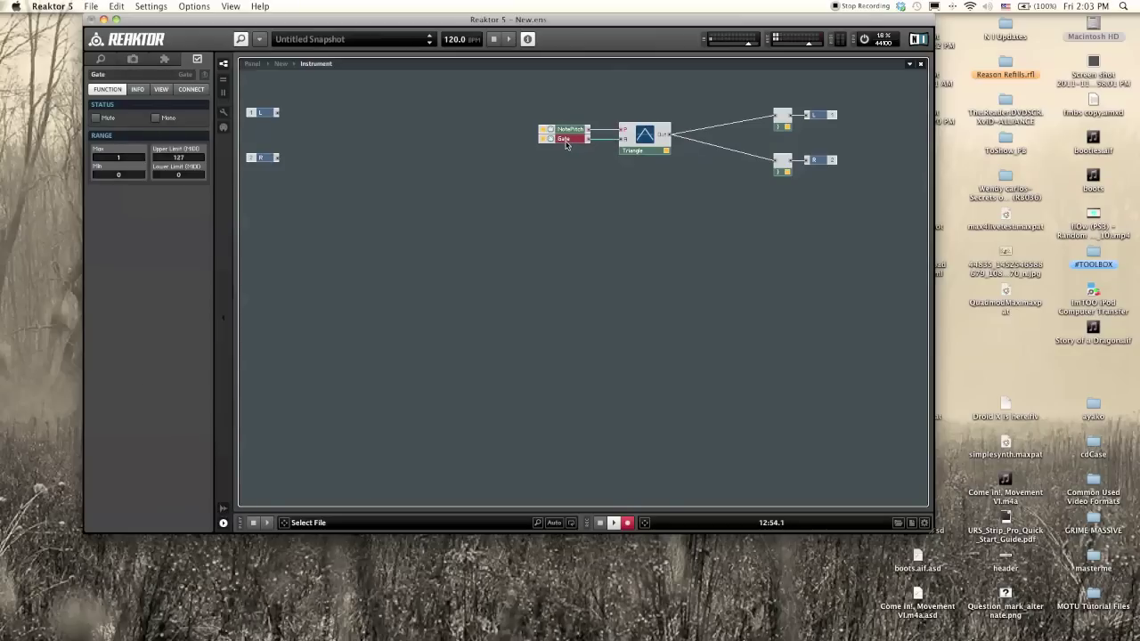
{"action": "mouse_move", "coordinate": [567, 145]}
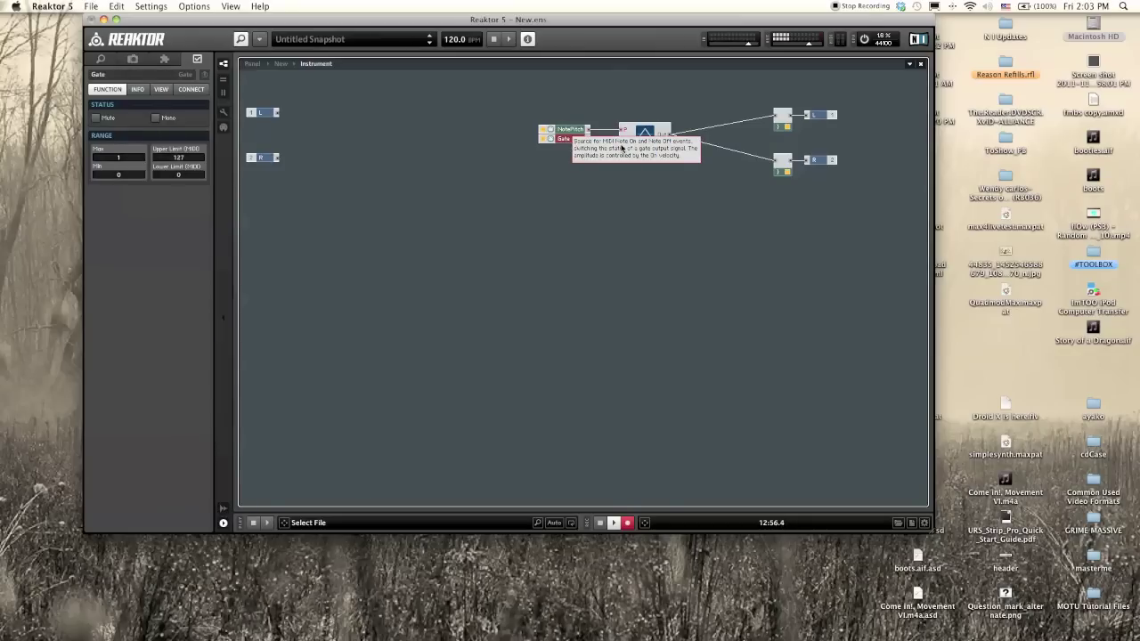
{"action": "mouse_move", "coordinate": [603, 138]}
{"action": "left_click", "coordinate": [578, 279]}
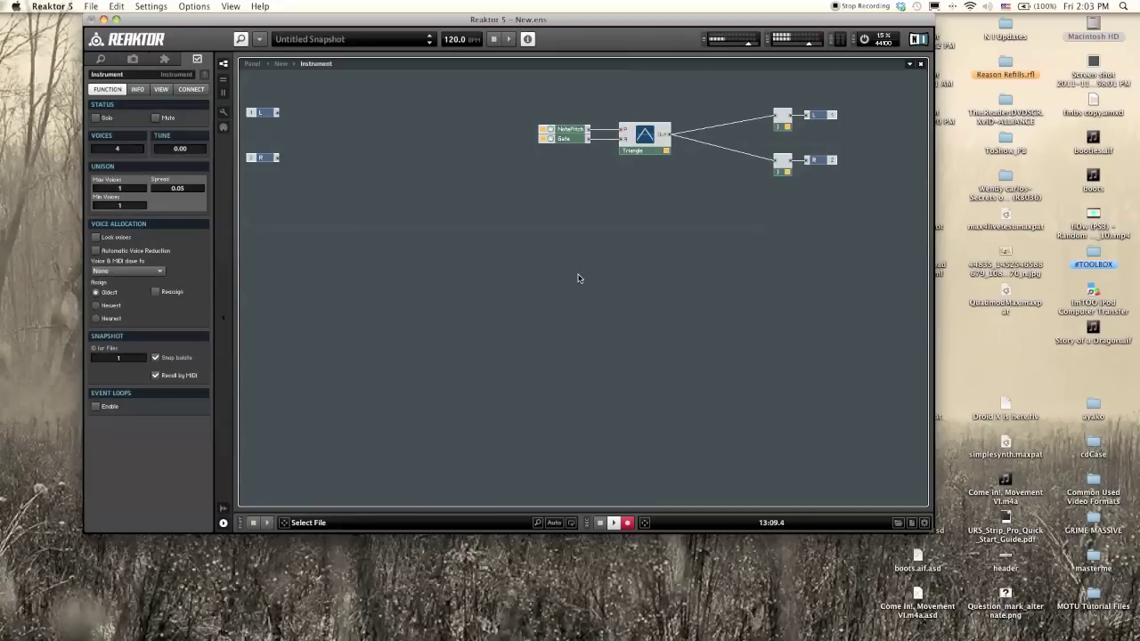